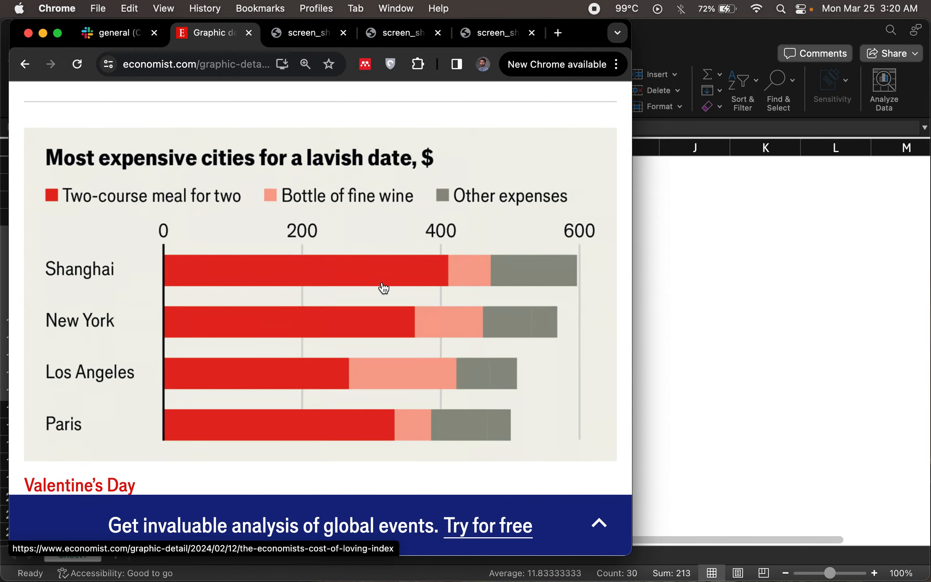
# Step: Examine the example Economist charts on CO2 emissions, concert revenue and technology giants' income in the open browser pages
pyautogui.click(314, 41)
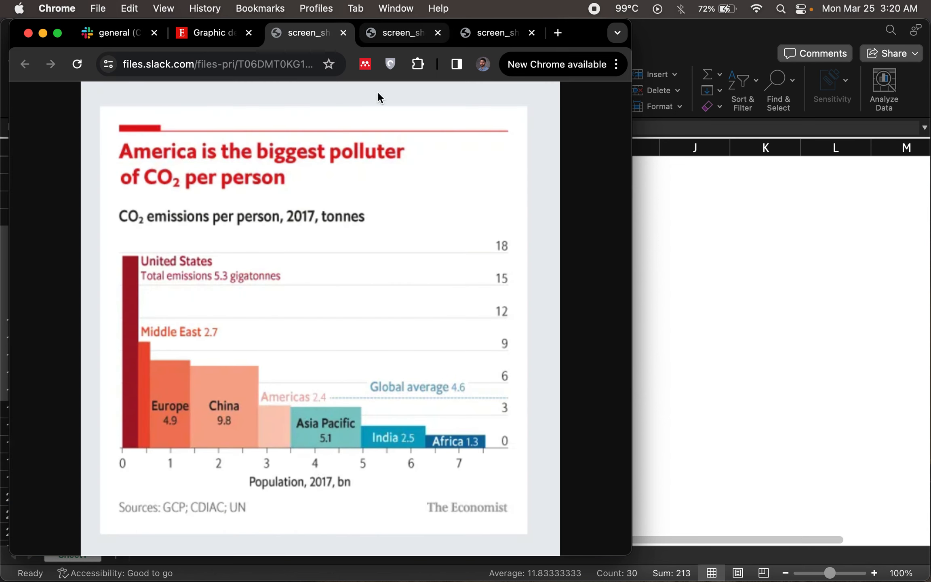
pyautogui.click(395, 42)
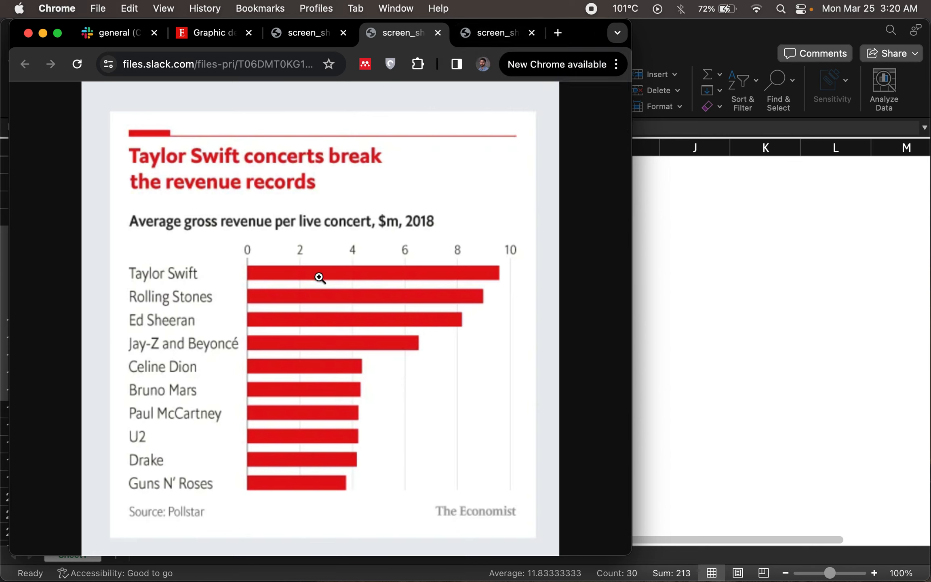
pyautogui.click(482, 40)
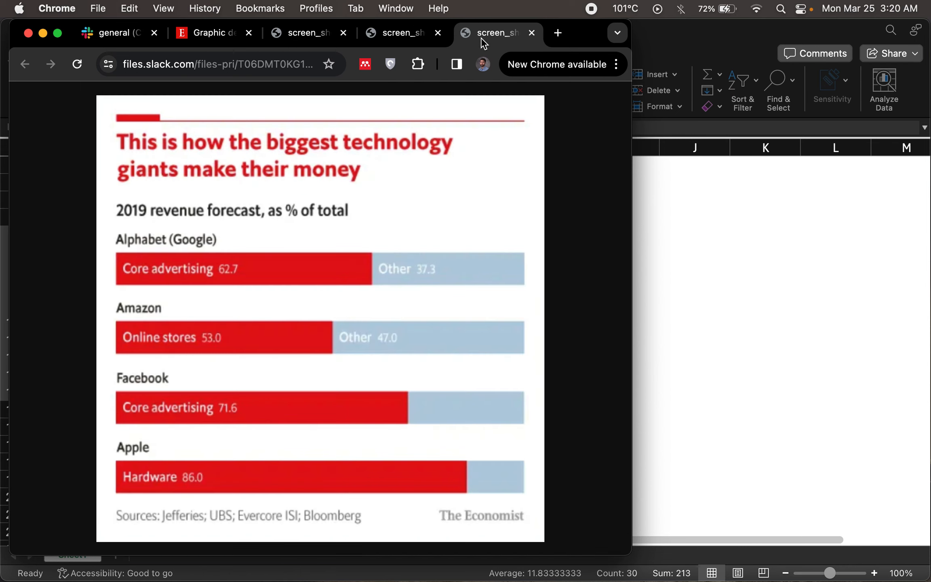
pyautogui.click(224, 40)
# Step: Switch to Excel and create a PivotChart from Sheet1 range D5:F14, placed in the existing worksheet at H5
pyautogui.click(706, 288)
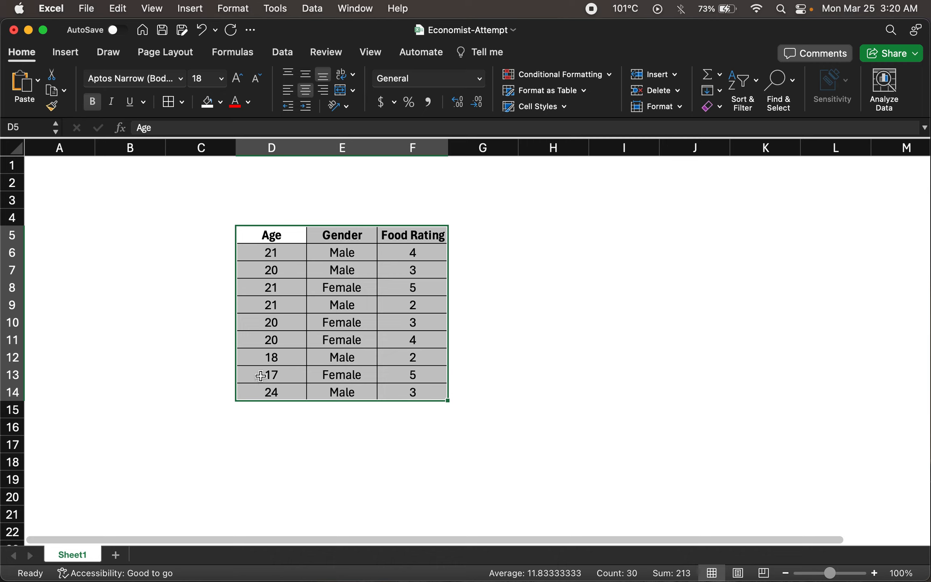
pyautogui.click(67, 52)
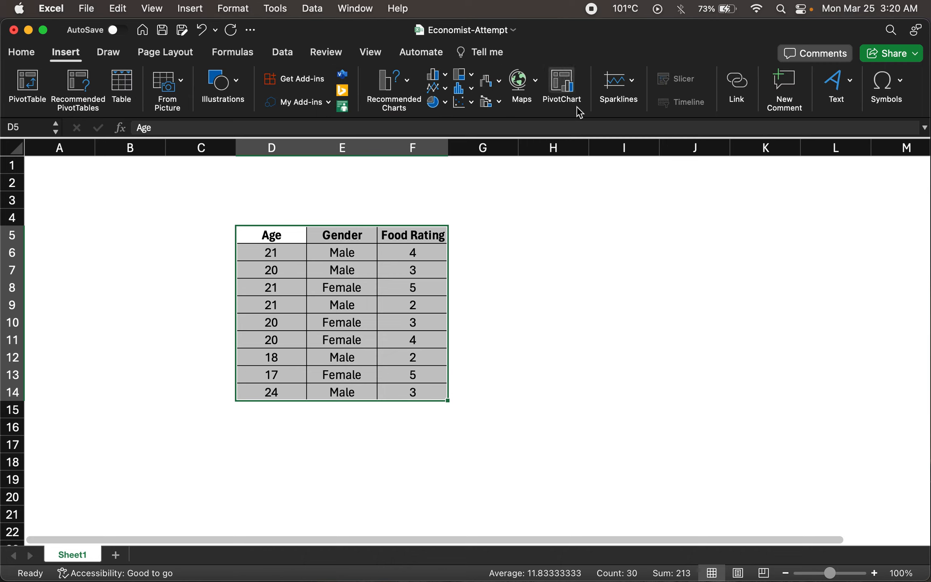
pyautogui.click(566, 85)
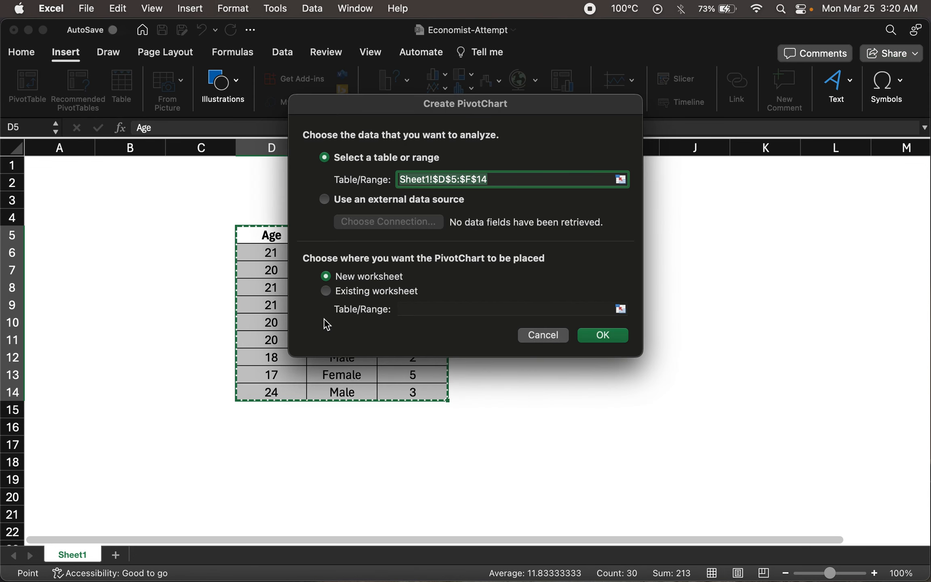
pyautogui.click(327, 291)
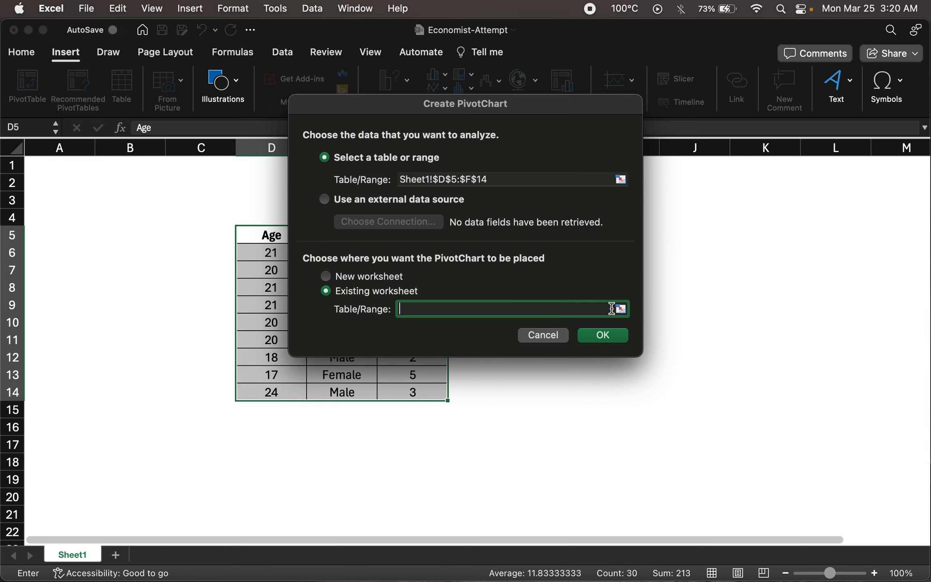
pyautogui.click(621, 309)
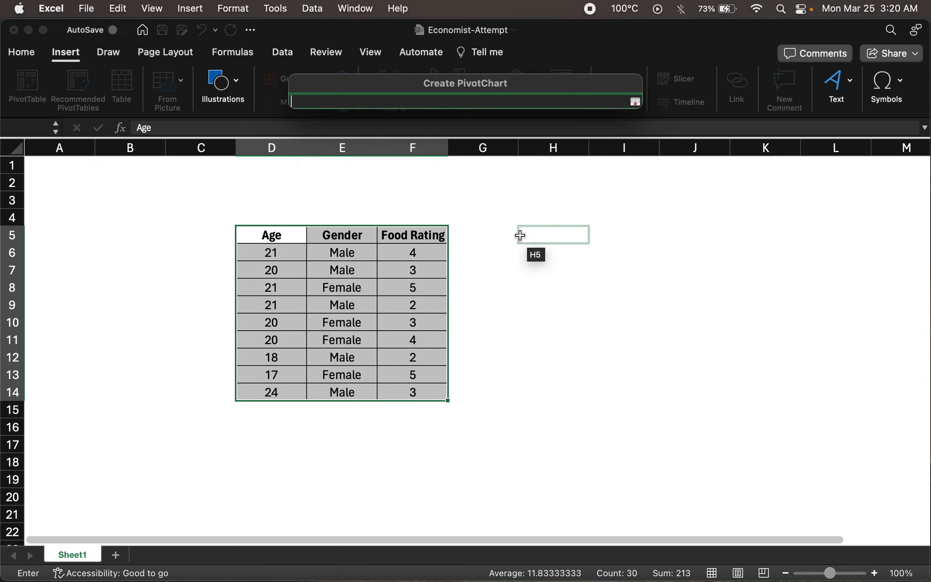
pyautogui.click(559, 234)
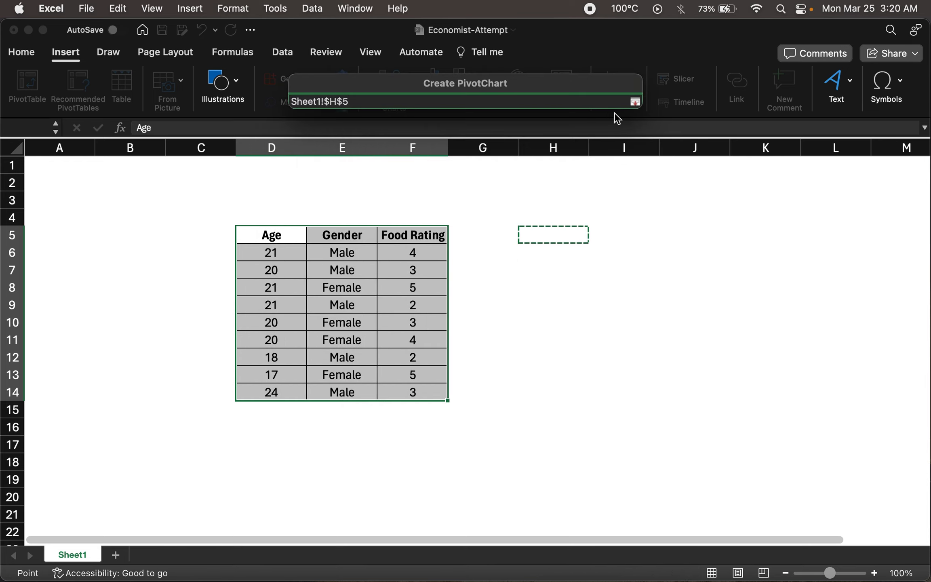
pyautogui.click(635, 102)
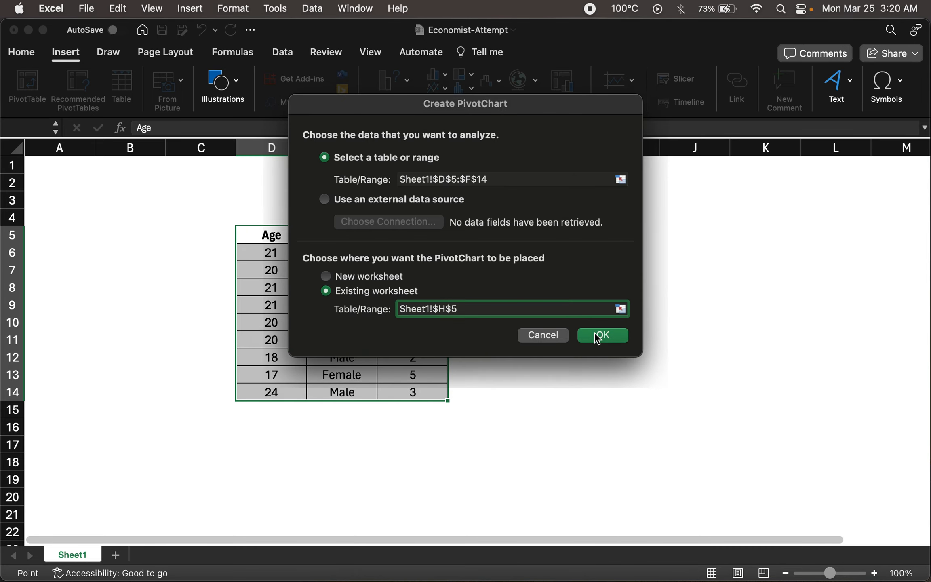
pyautogui.click(599, 335)
# Step: Move the empty PivotChart off the source data and place it beside the PivotTable area, starting around column K
pyautogui.hscroll(4, 595, 335)
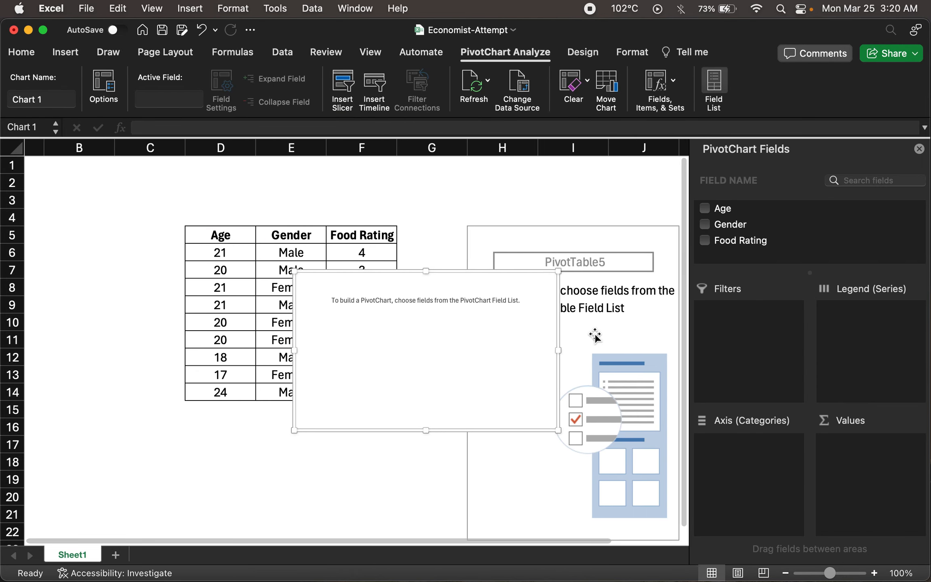
pyautogui.hscroll(2, 594, 335)
pyautogui.scroll(-1, 595, 334)
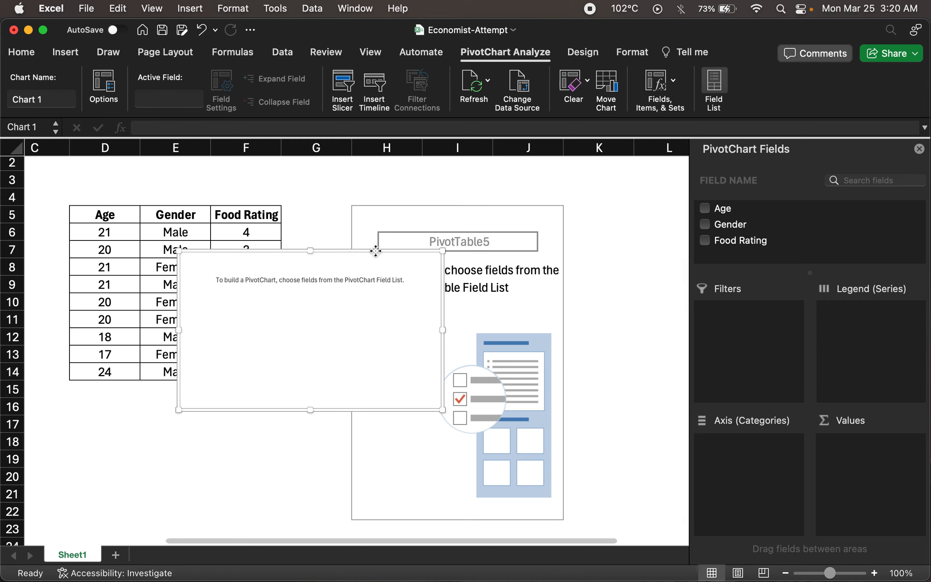
pyautogui.moveTo(364, 250); pyautogui.dragTo(575, 223)
pyautogui.hscroll(3, 576, 223)
pyautogui.scroll(-3, 576, 223)
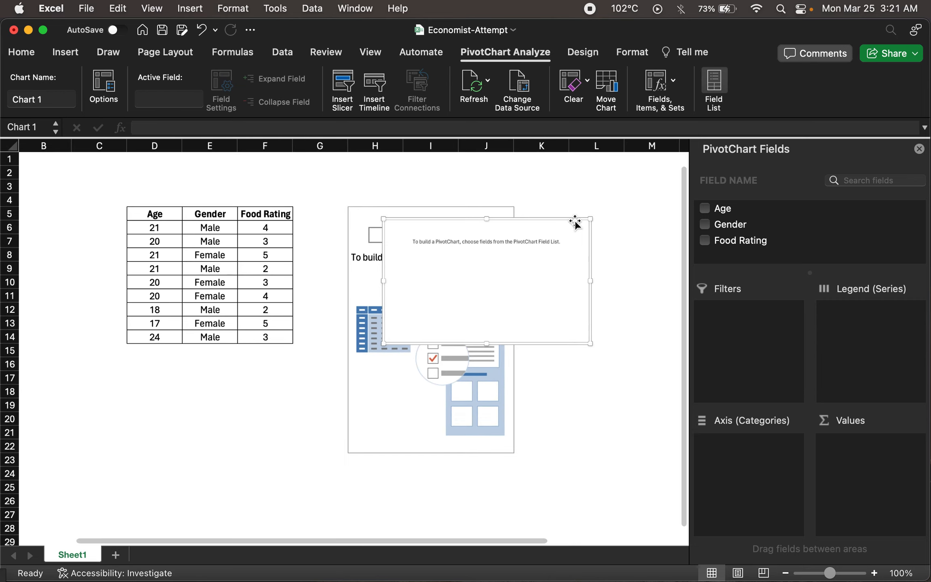
pyautogui.scroll(-3, 542, 221)
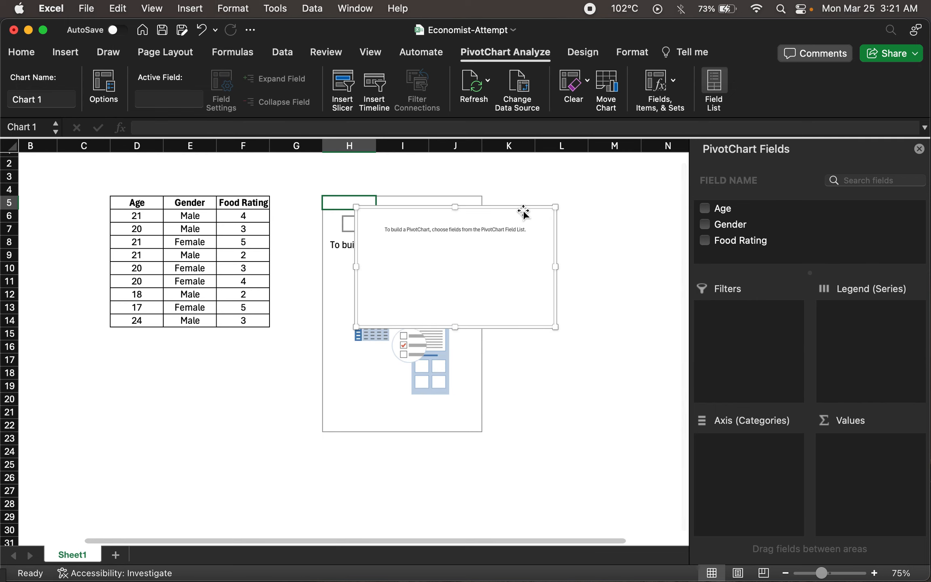
pyautogui.moveTo(521, 209); pyautogui.dragTo(653, 193)
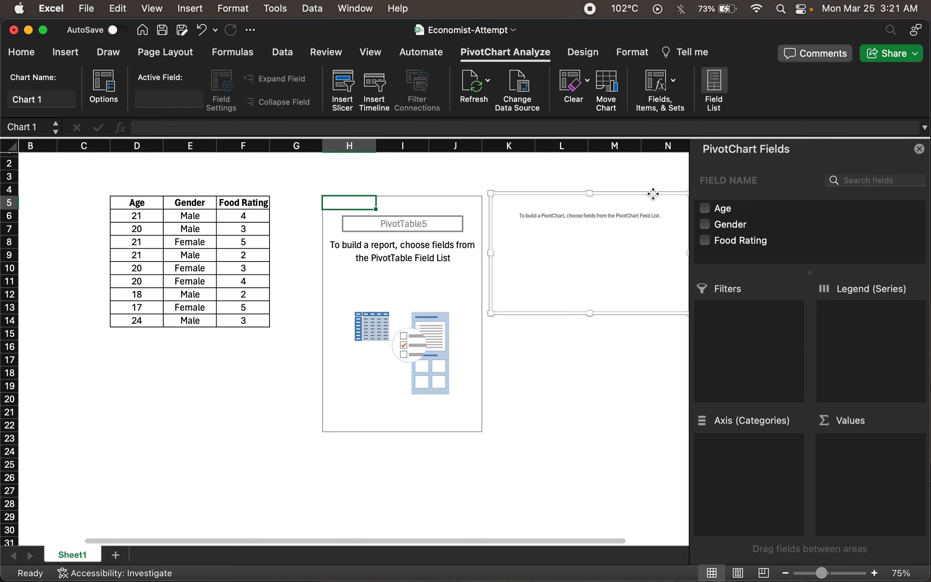
pyautogui.hscroll(2, 653, 194)
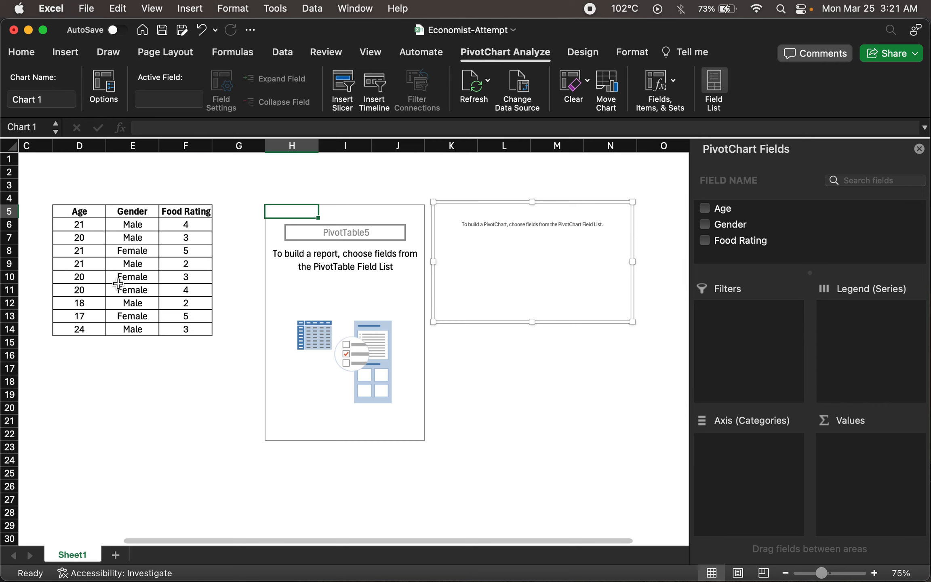
# Step: Add the Age field to the PivotChart and place it in the axis categories instead of the values
pyautogui.scroll(5, 118, 284)
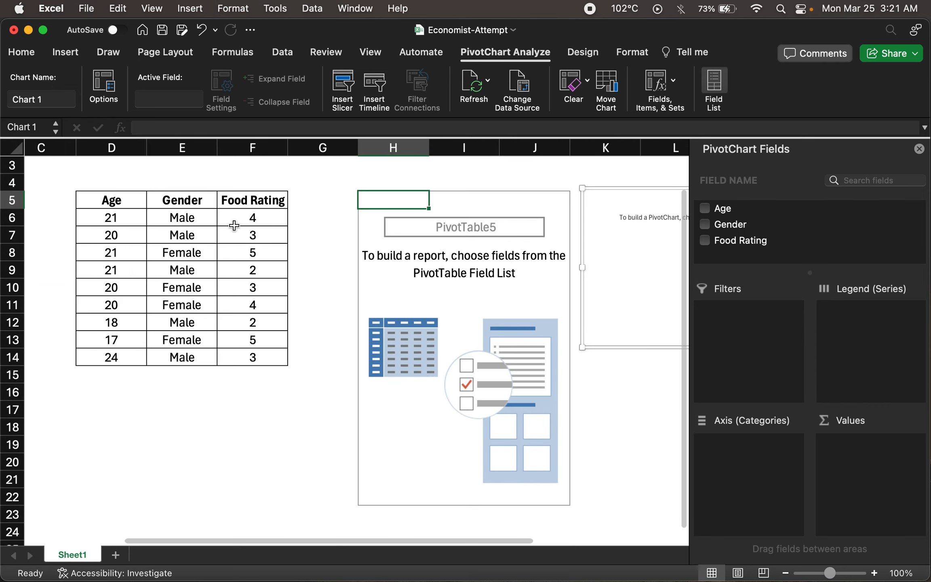
pyautogui.hscroll(5, 234, 225)
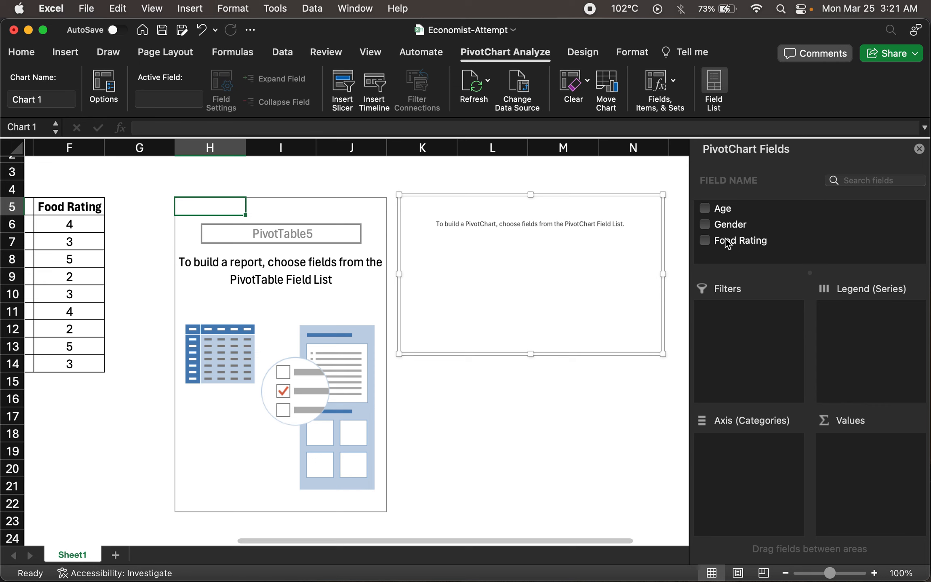
pyautogui.click(705, 209)
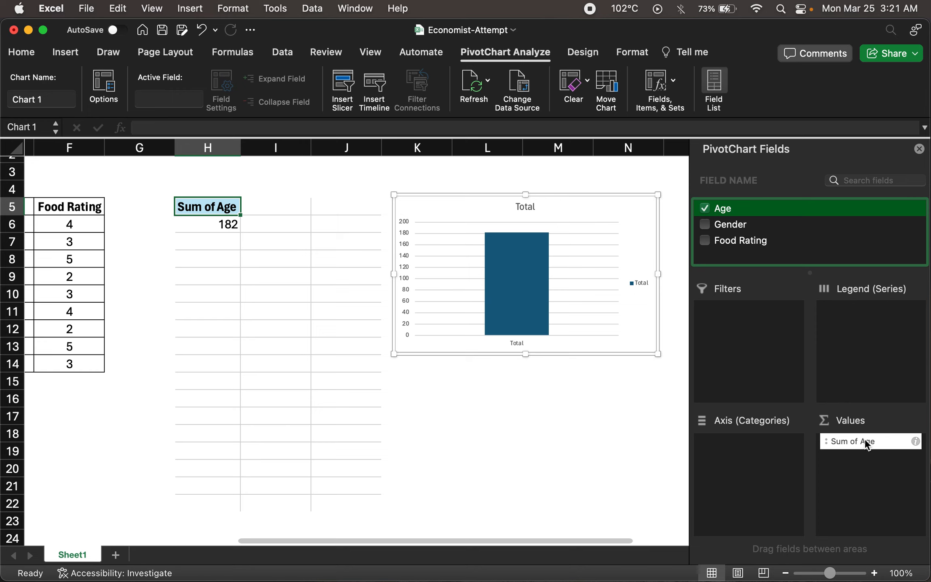
pyautogui.moveTo(864, 438); pyautogui.dragTo(735, 430)
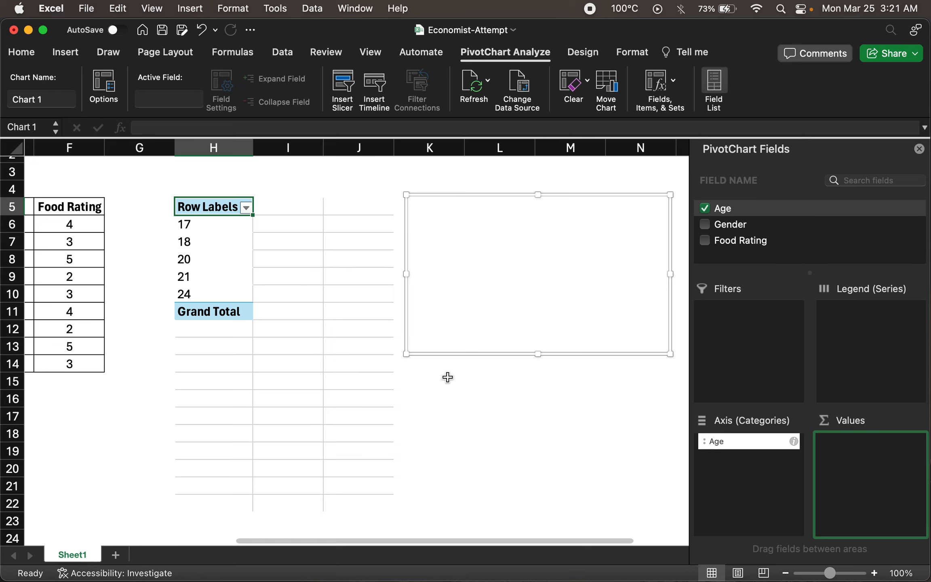
# Step: Add Gender to the PivotChart's axis categories below Age, and Food Rating to its values
pyautogui.scroll(-1, 447, 377)
pyautogui.hscroll(-3, 448, 377)
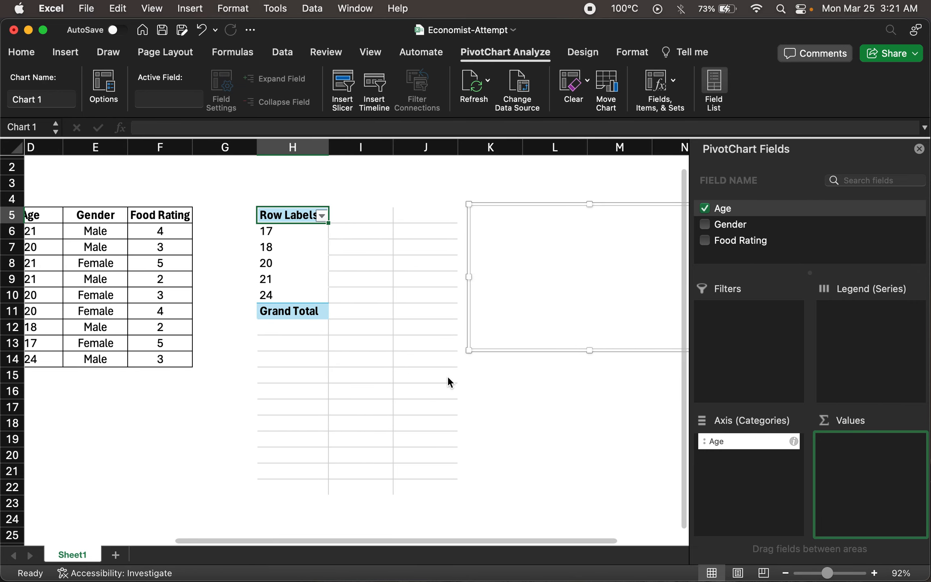
pyautogui.hscroll(-3, 447, 376)
pyautogui.scroll(1, 447, 377)
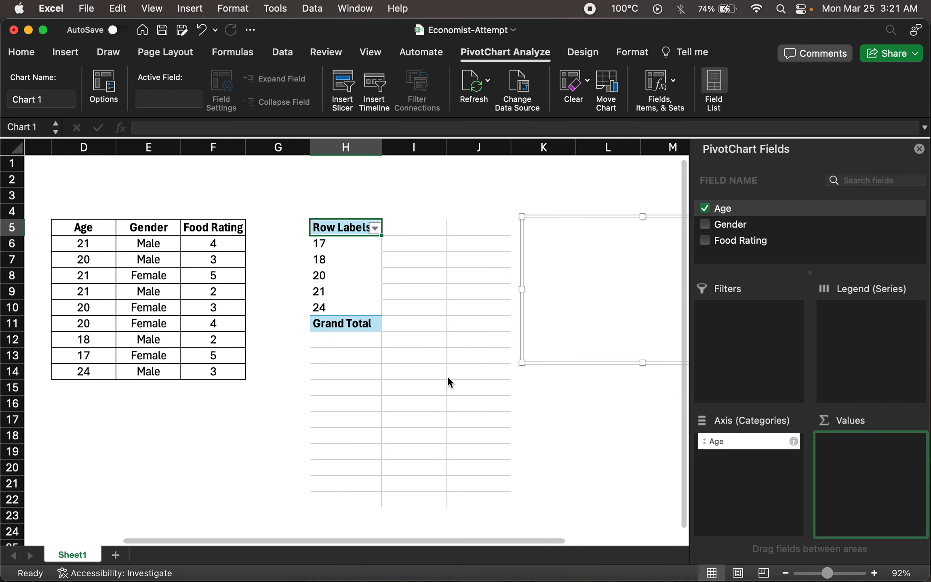
pyautogui.hscroll(1, 447, 376)
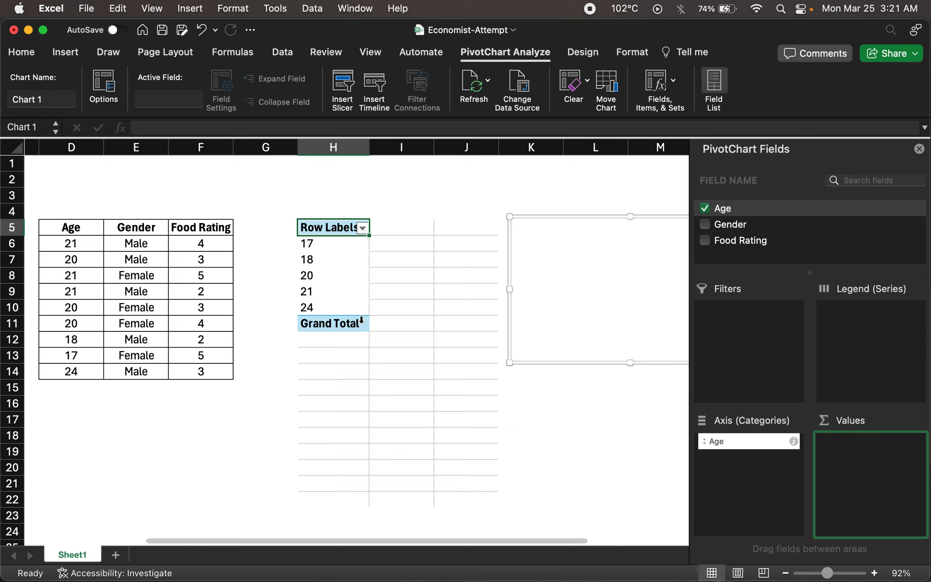
pyautogui.click(705, 225)
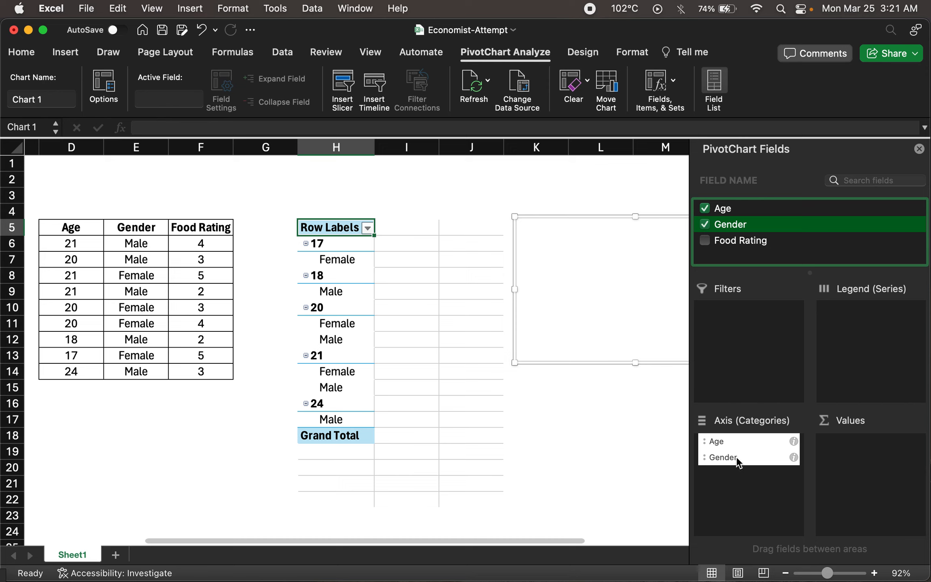
pyautogui.click(706, 240)
pyautogui.click(706, 241)
pyautogui.hscroll(3, 584, 354)
pyautogui.scroll(-1, 585, 354)
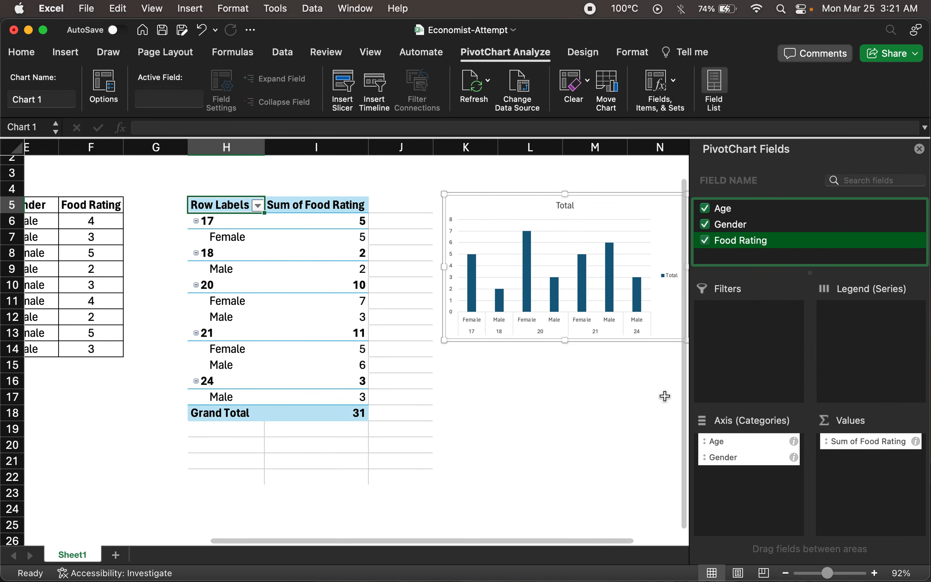
pyautogui.hscroll(2, 664, 396)
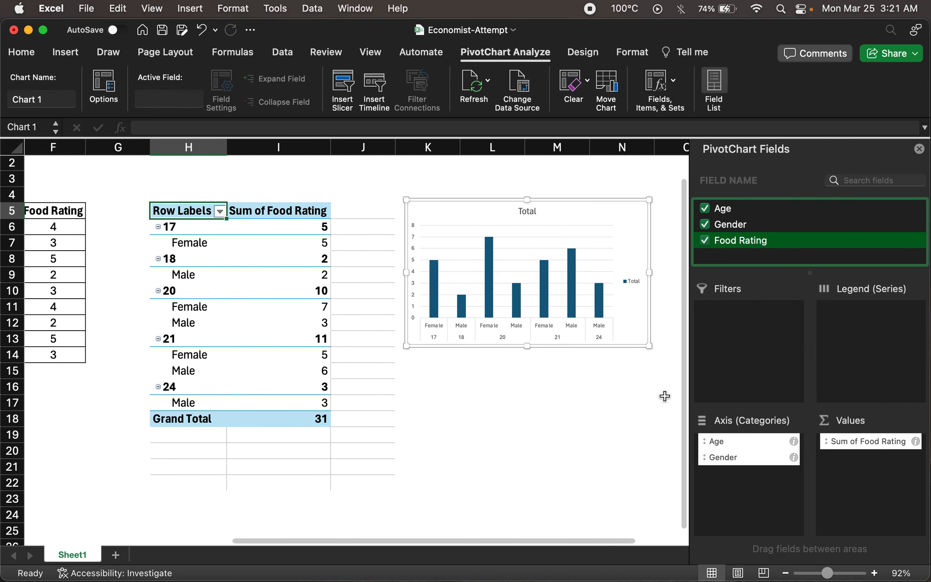
# Step: Change the Food Rating value field to be summarized by Average
pyautogui.rightClick(875, 442)
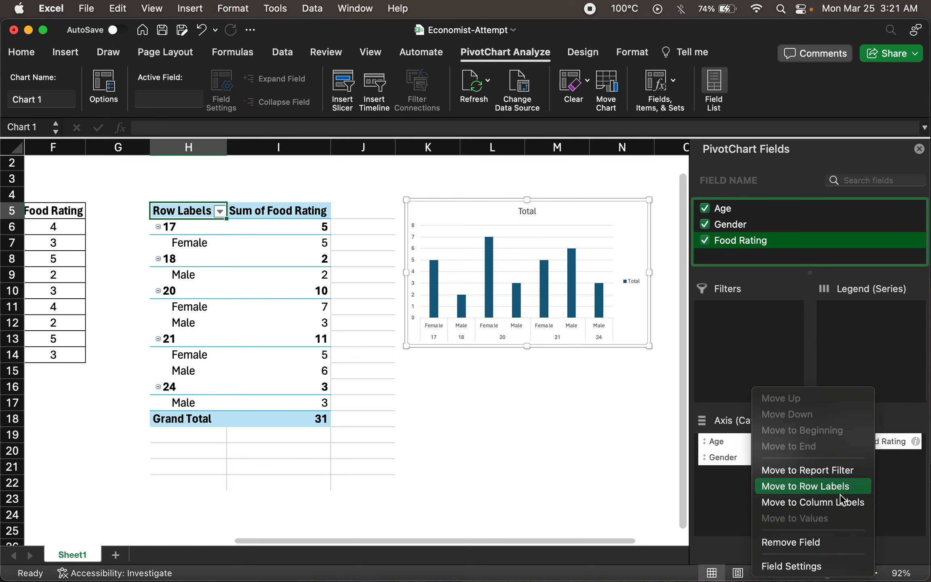
pyautogui.click(813, 566)
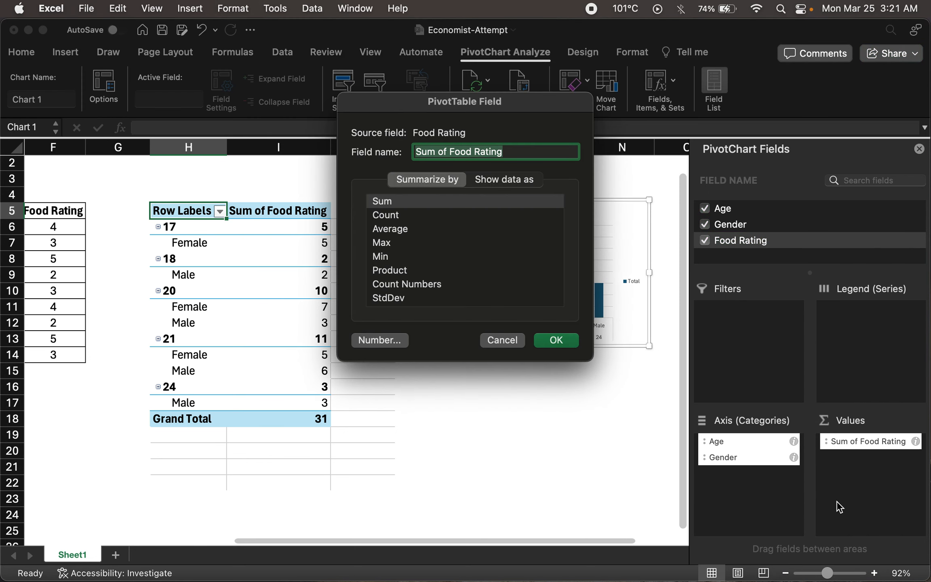
pyautogui.click(398, 229)
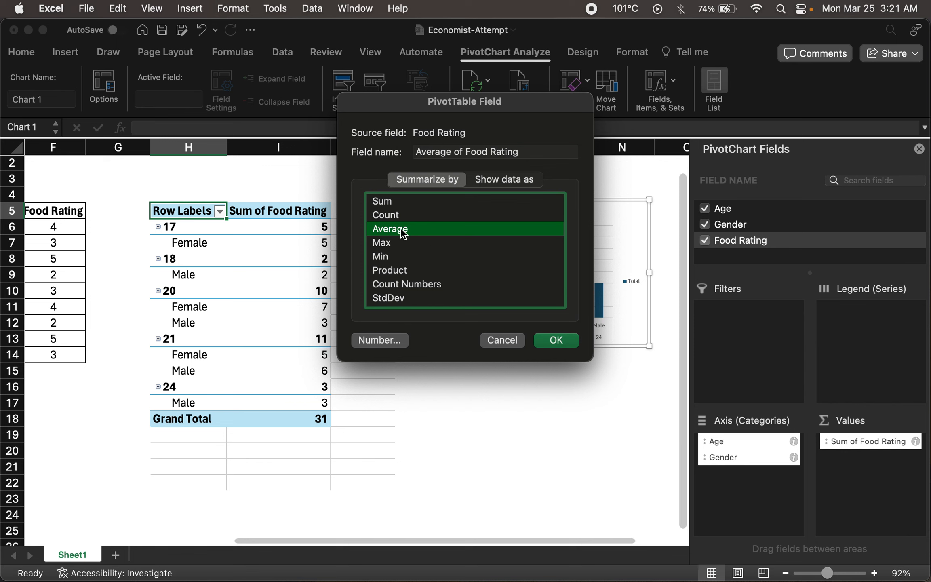
pyautogui.click(563, 342)
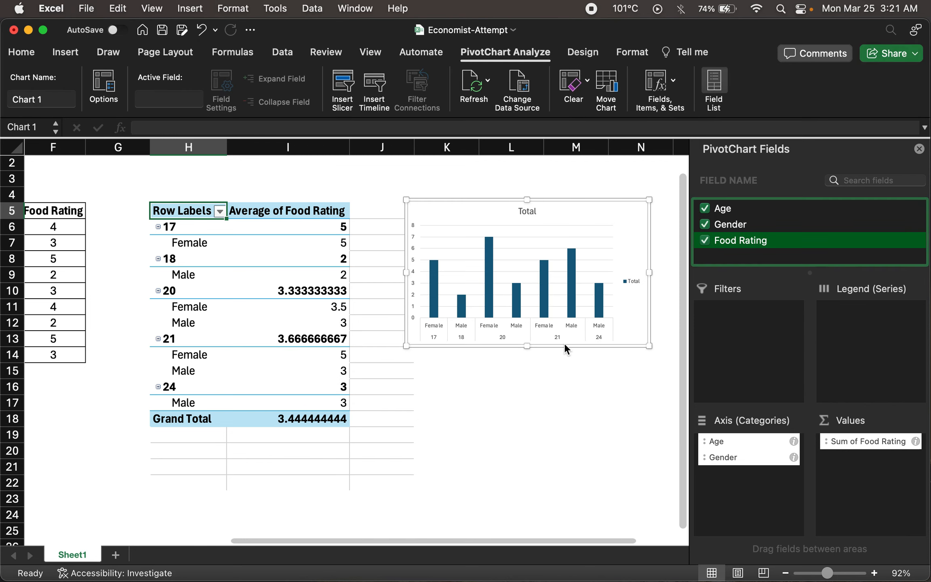
# Step: Review the summary options of the Food Rating value field without changing them
pyautogui.click(852, 444)
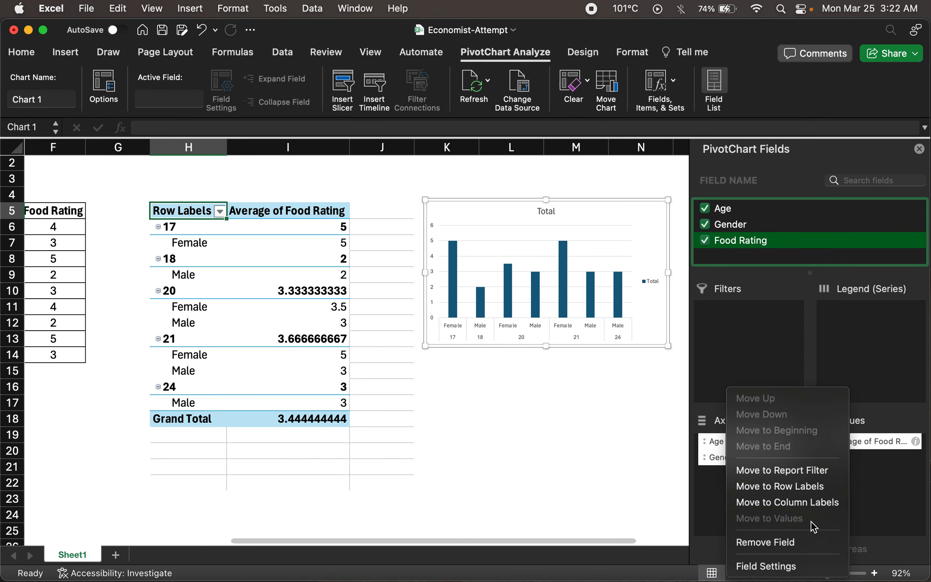
pyautogui.click(785, 566)
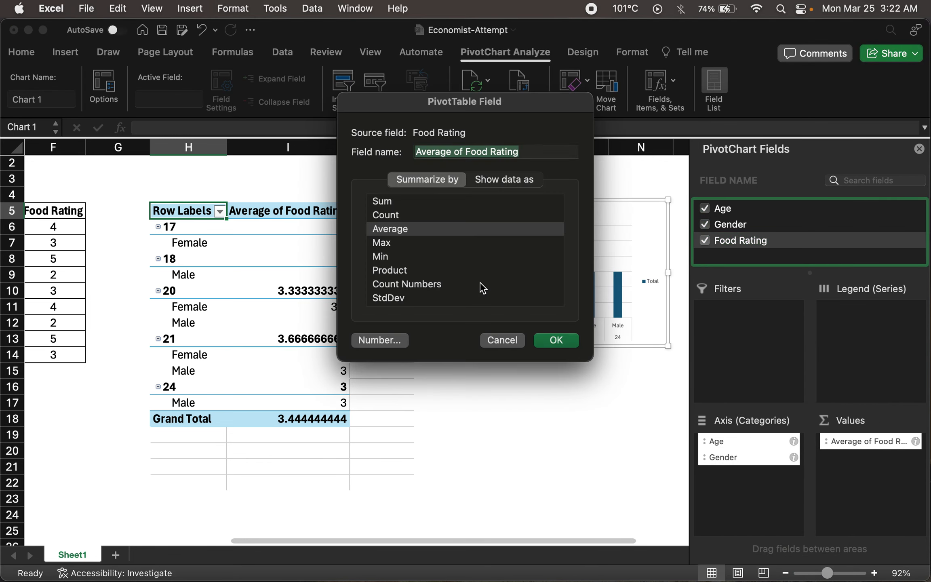
pyautogui.click(510, 341)
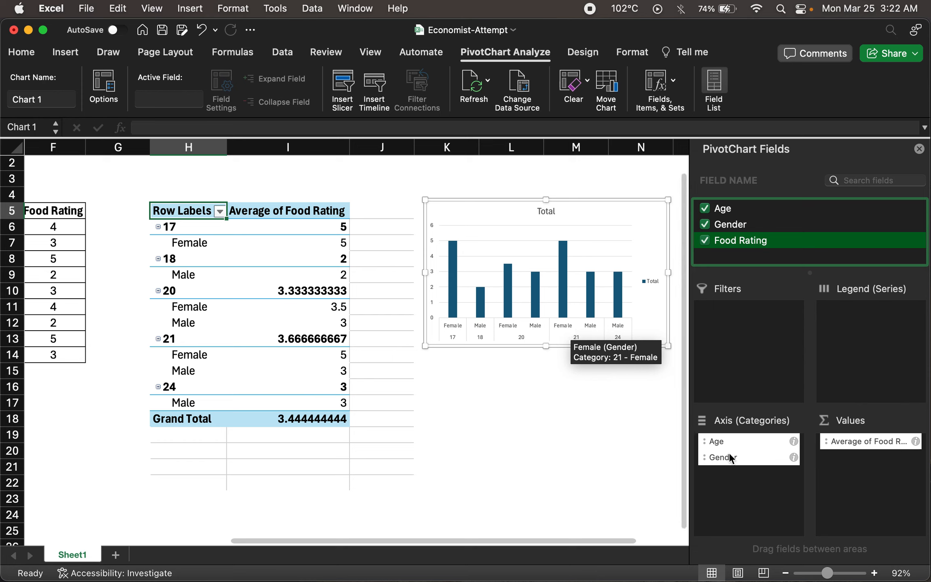
# Step: Move the Gender field from the axis categories to the legend series, and select the age 18 row label in the PivotTable
pyautogui.click(718, 456)
pyautogui.moveTo(718, 456); pyautogui.dragTo(860, 352)
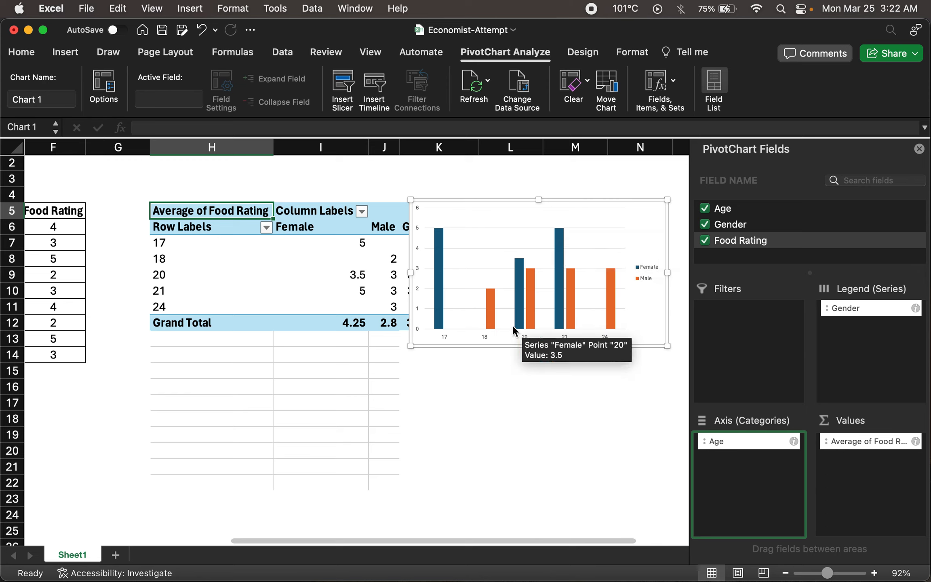
pyautogui.click(197, 260)
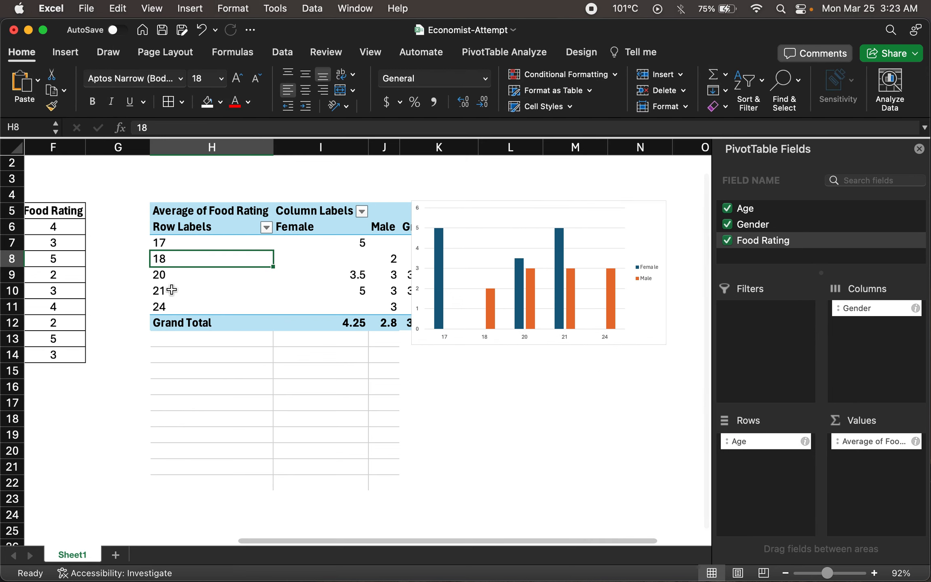
# Step: Group the PivotTable's Age row labels starting at 20 and ending at 24, in intervals of 4
pyautogui.click(170, 275)
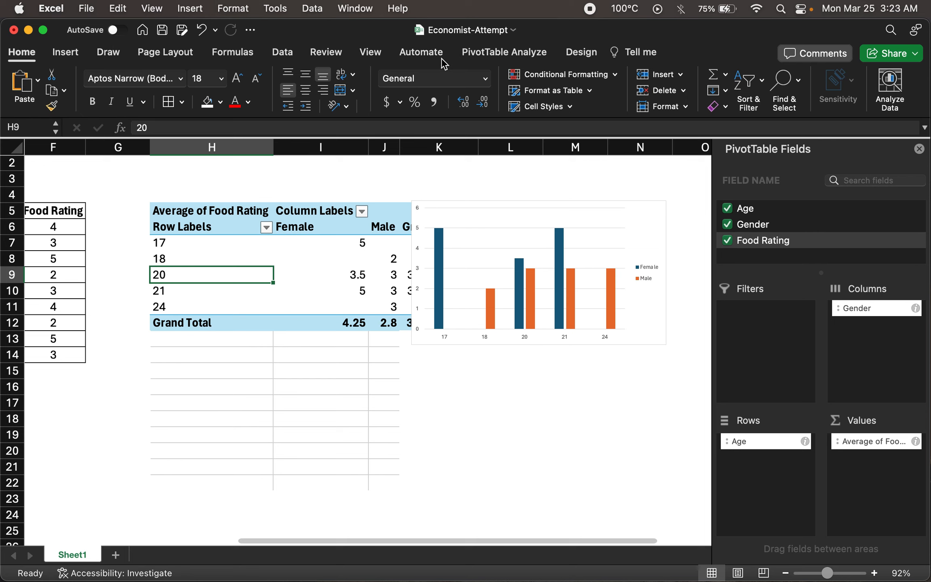
pyautogui.click(482, 53)
pyautogui.click(354, 85)
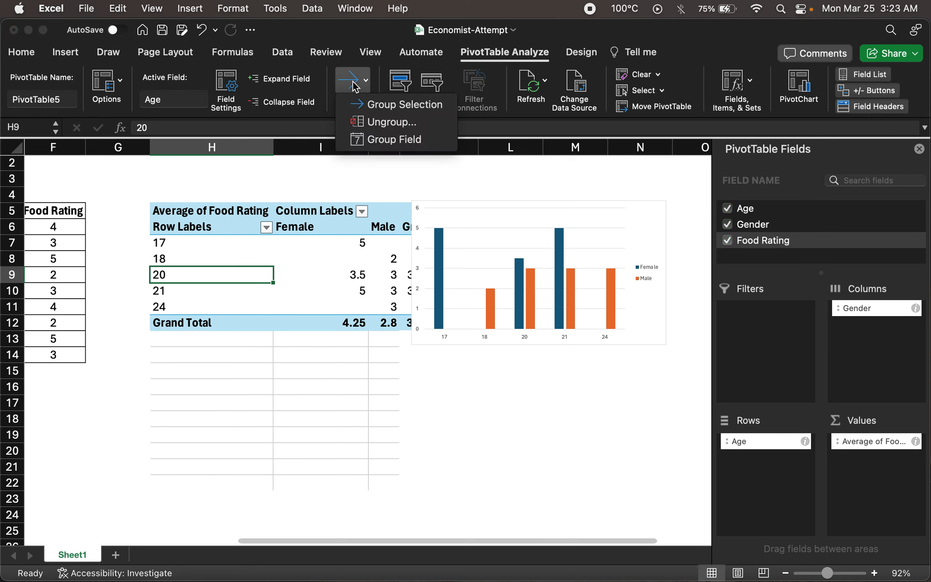
pyautogui.click(384, 140)
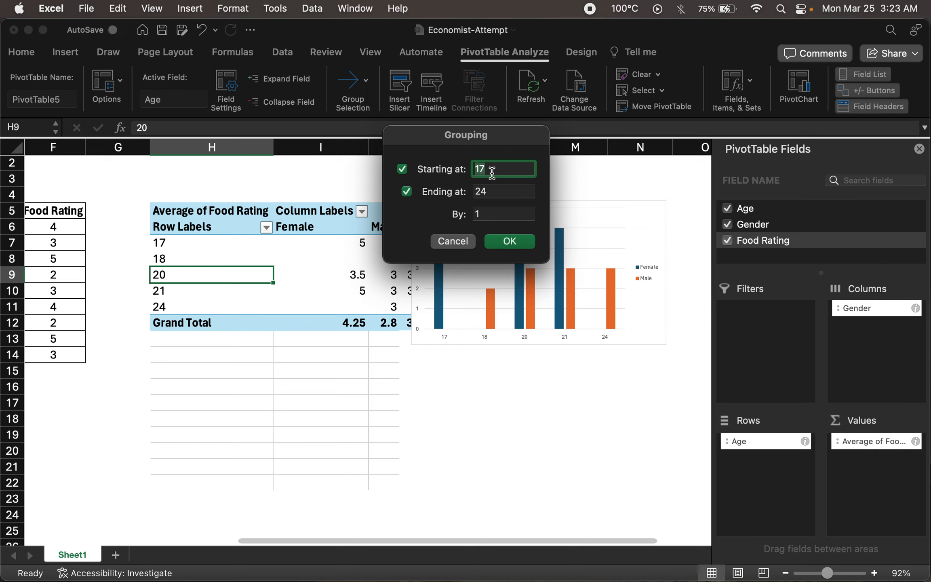
pyautogui.write('20')
pyautogui.press('Tab')
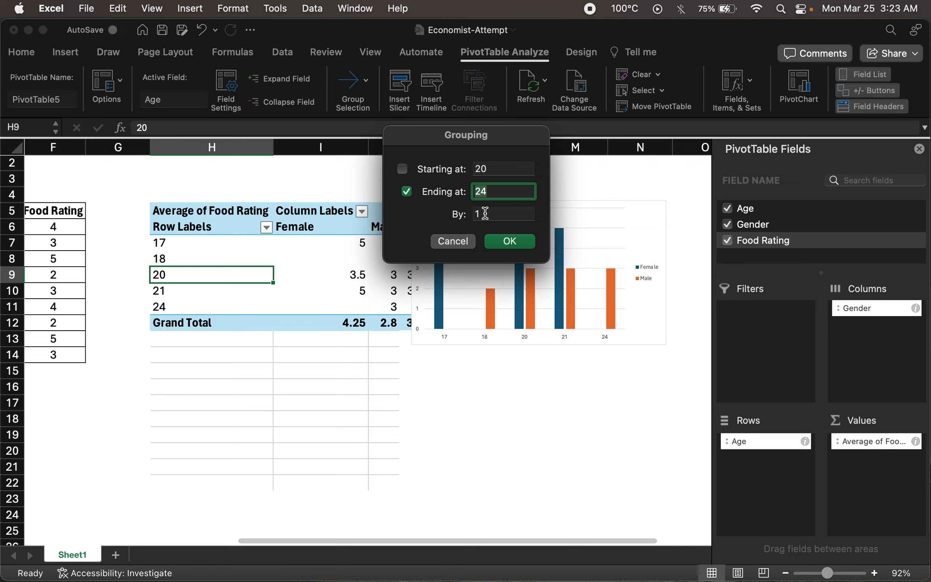
pyautogui.click(485, 214)
pyautogui.press('BackSpace')
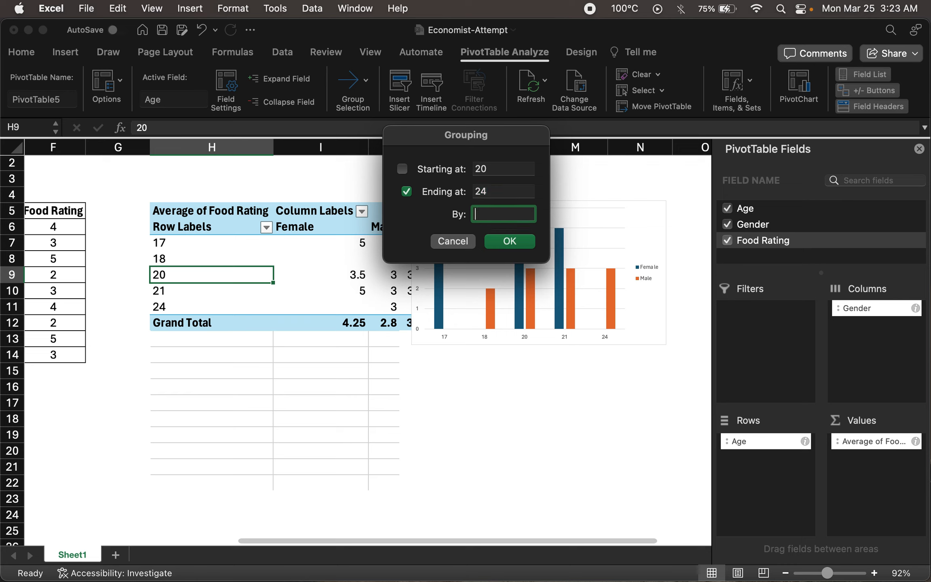
pyautogui.write('4')
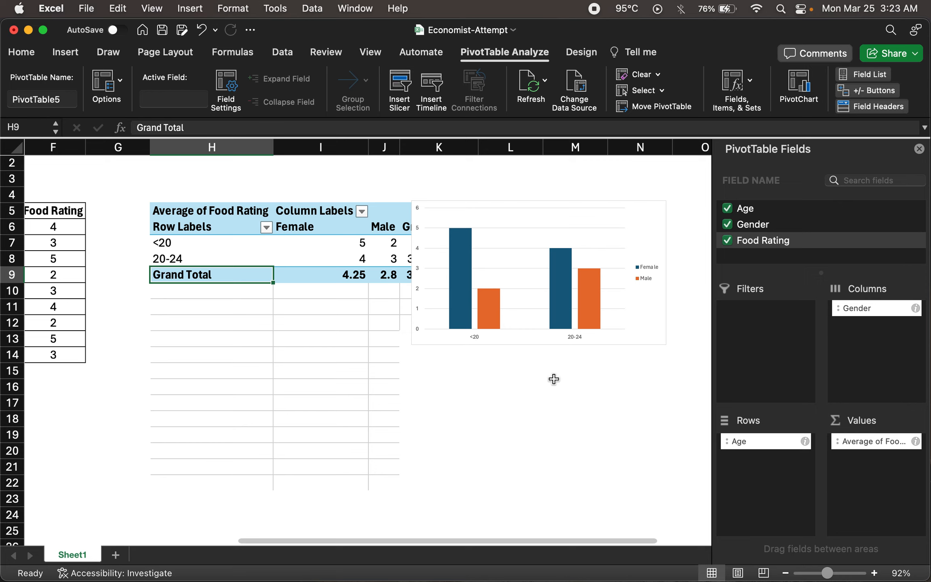
# Step: Enlarge the PivotChart to about 4.61" high by 8.66" wide and place it directly below the PivotTable's Grand Total row
pyautogui.click(573, 343)
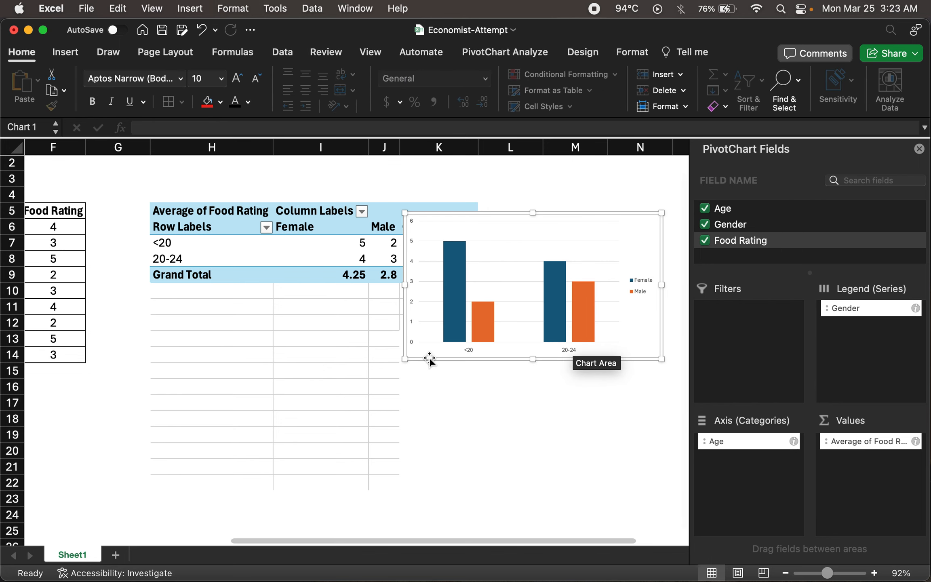
pyautogui.moveTo(404, 358); pyautogui.dragTo(242, 437)
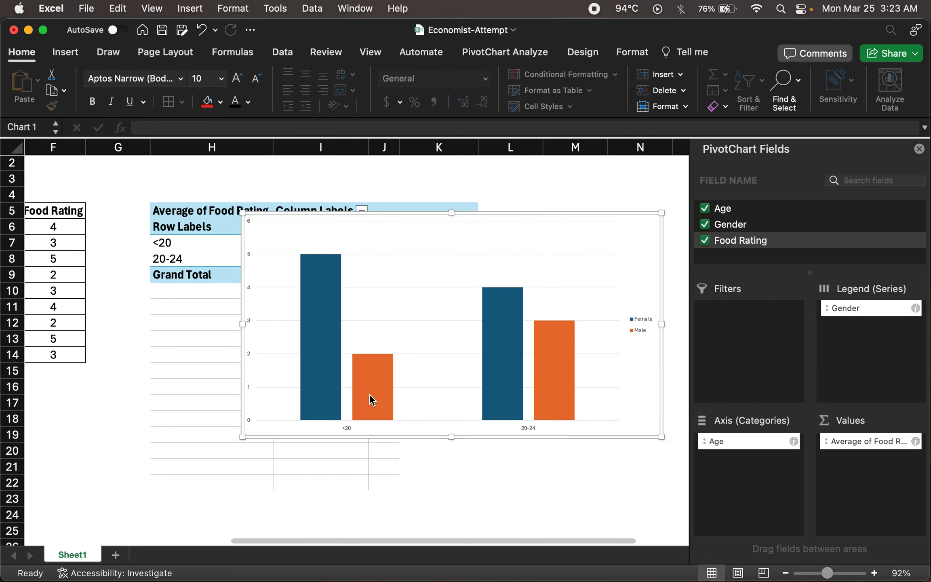
pyautogui.moveTo(401, 435); pyautogui.dragTo(304, 501)
pyautogui.scroll(-3, 303, 501)
pyautogui.hscroll(-2, 303, 501)
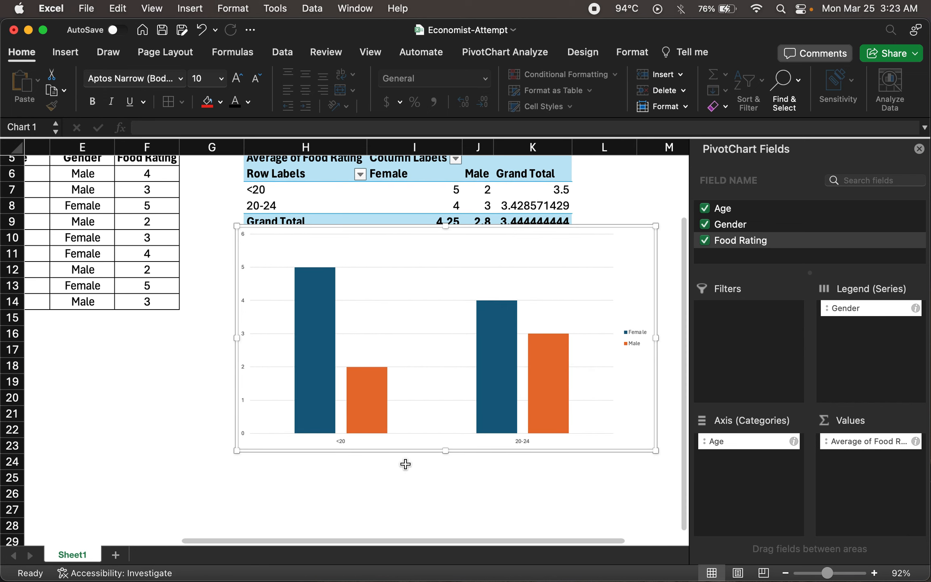
pyautogui.moveTo(403, 451)
pyautogui.mouseDown()
pyautogui.moveTo(391, 487)
pyautogui.moveTo(406, 459)
pyautogui.mouseUp()
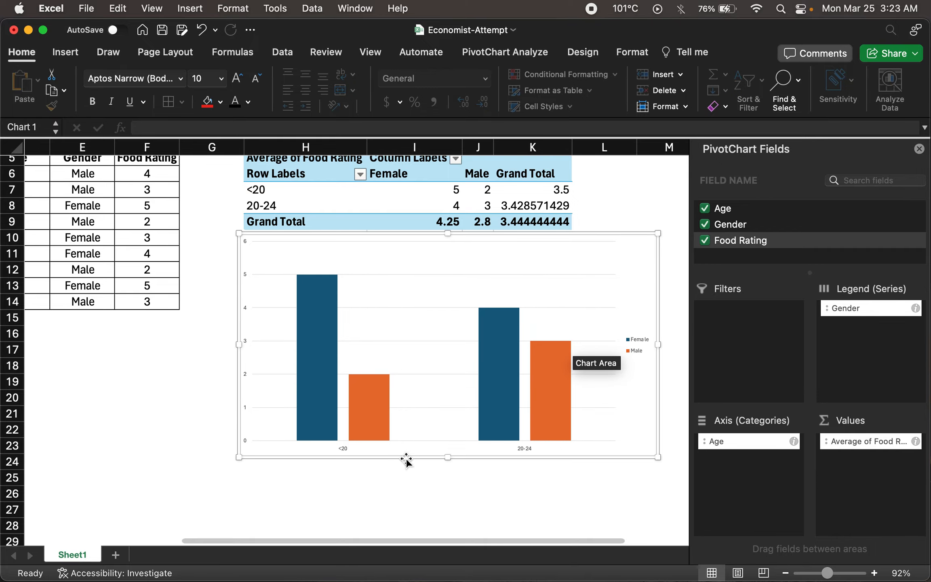
# Step: Check the Economist reference chart in the browser window, and change the PivotChart's type to a 2-D clustered bar
pyautogui.hotkey('ctrl', 'Up')
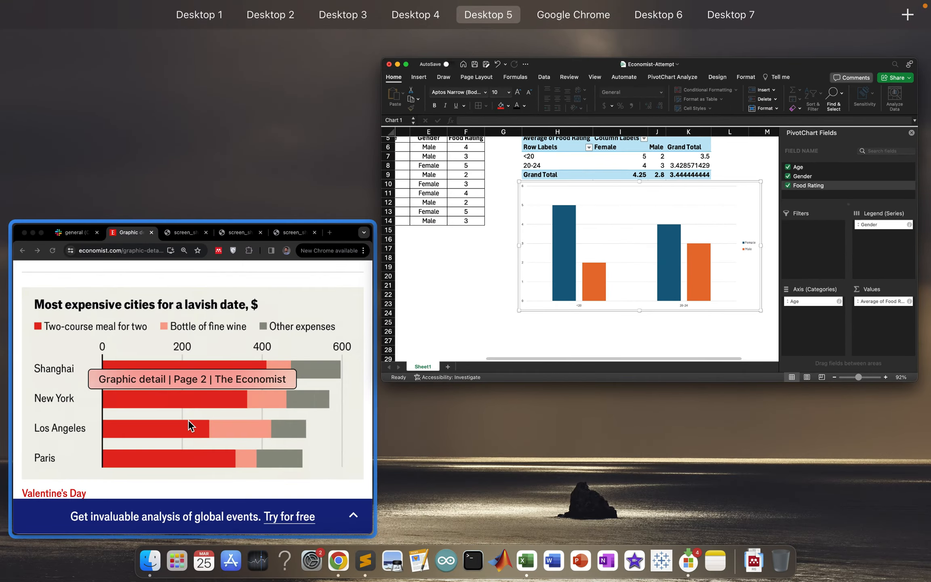
pyautogui.click(579, 301)
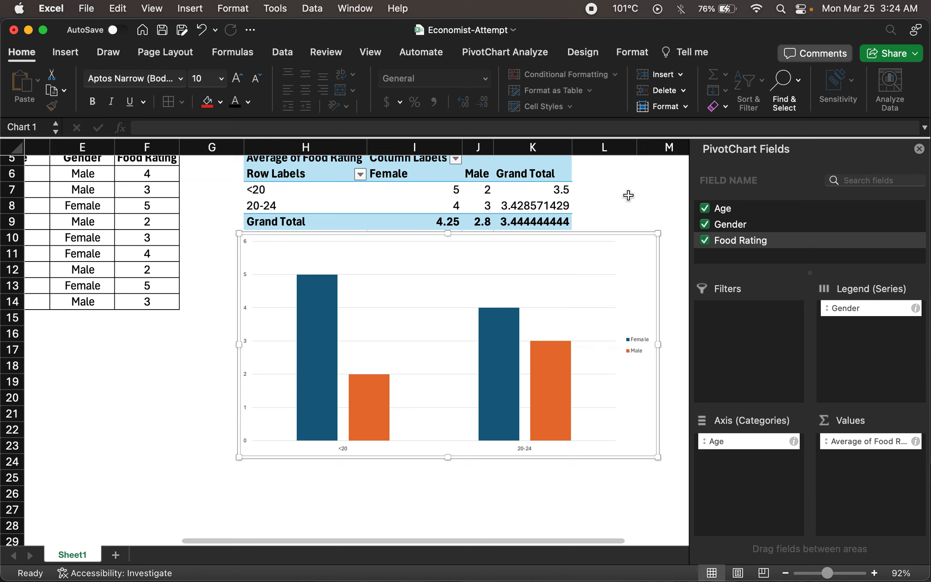
pyautogui.click(632, 56)
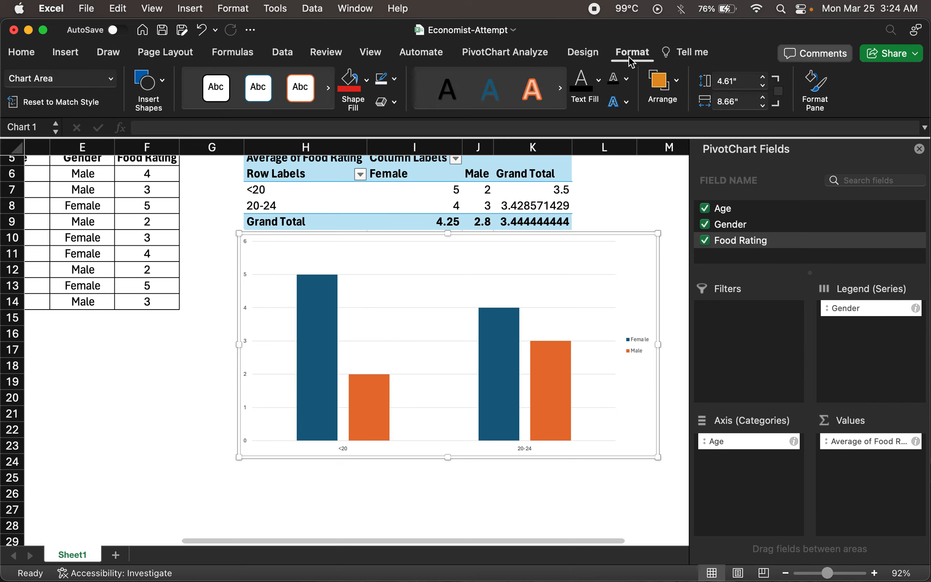
pyautogui.click(584, 53)
pyautogui.click(806, 85)
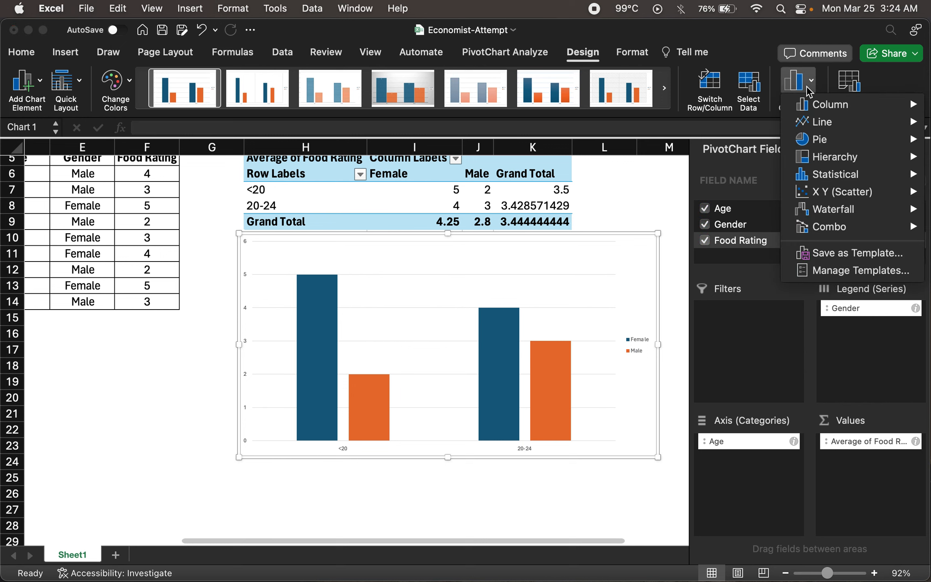
pyautogui.moveTo(822, 104)
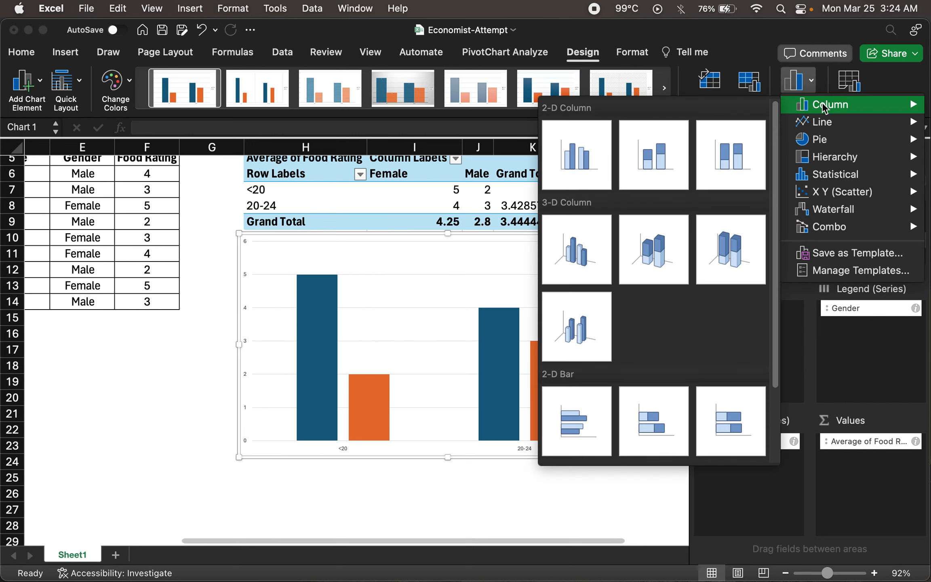
pyautogui.click(573, 406)
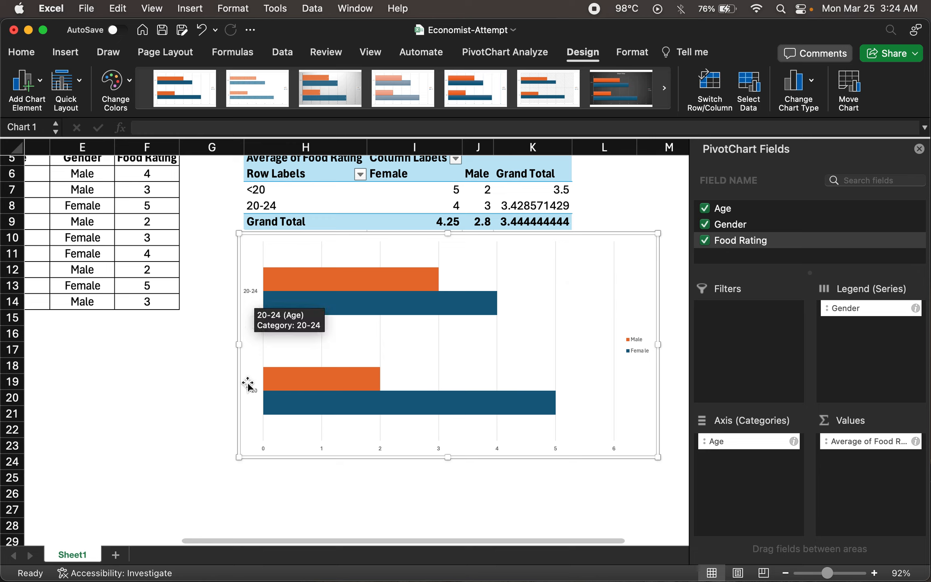
# Step: Set the chart's vertical age axis to show its categories in reverse order
pyautogui.click(251, 295)
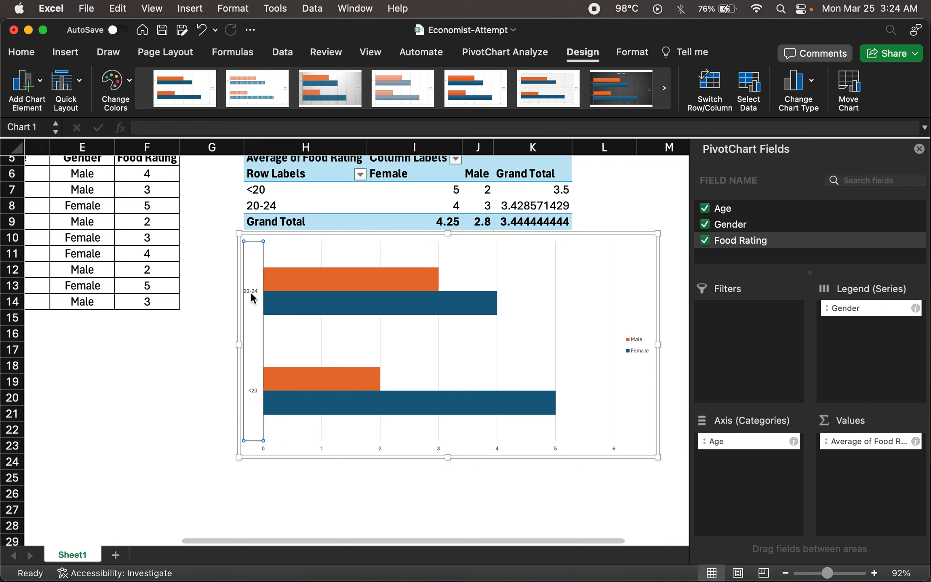
pyautogui.click(621, 58)
pyautogui.click(818, 86)
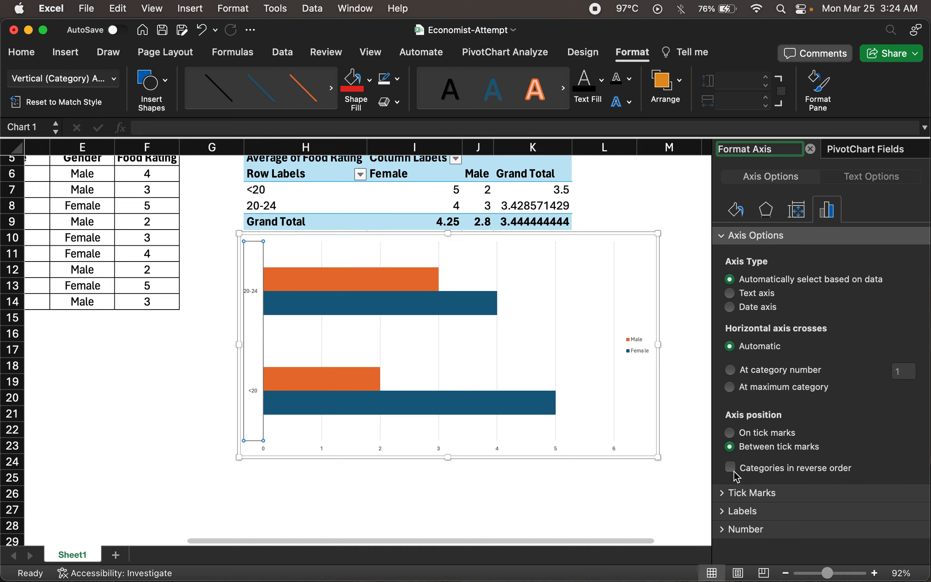
pyautogui.click(731, 468)
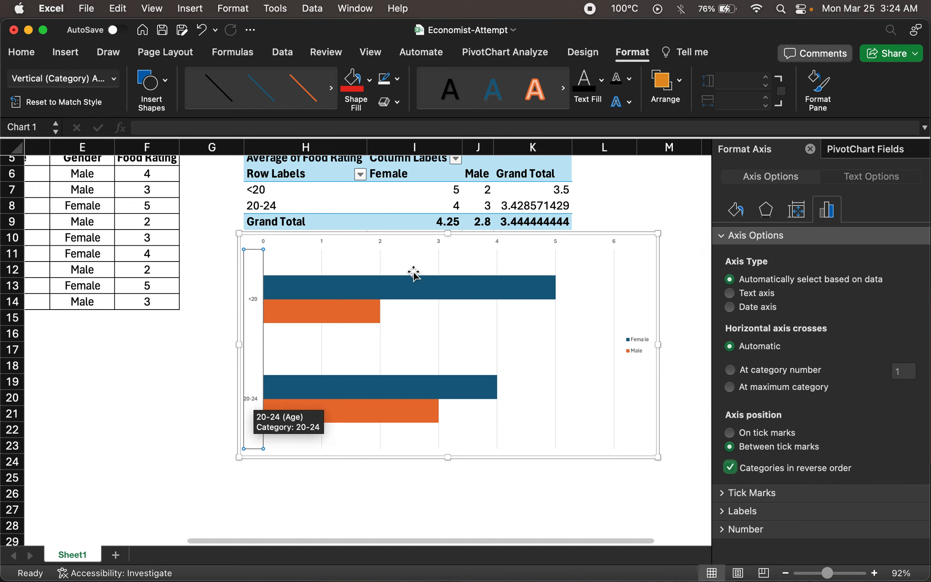
# Step: Shrink the plot area from its upper edge and place the legend above the value axis, widened so its entries sit in one row
pyautogui.click(434, 255)
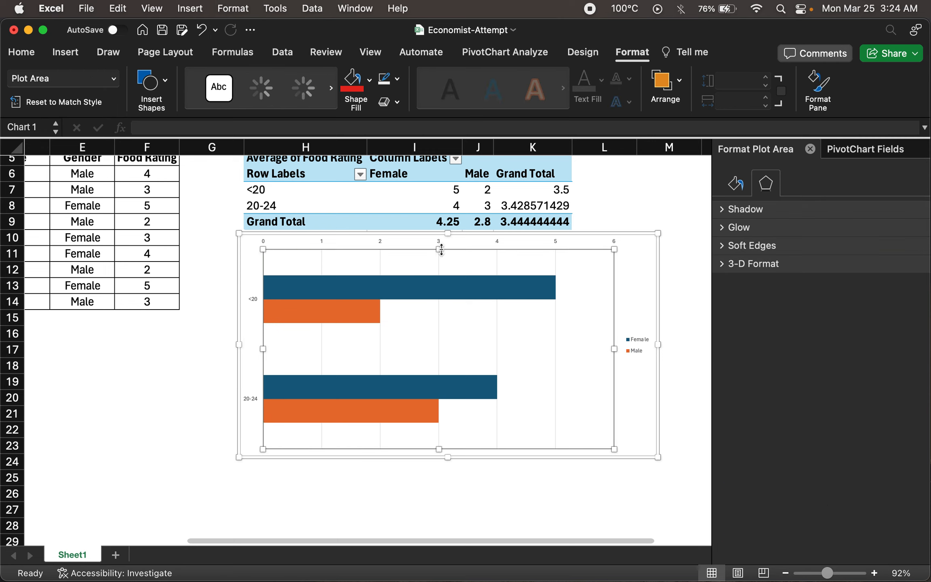
pyautogui.moveTo(439, 249); pyautogui.dragTo(440, 308)
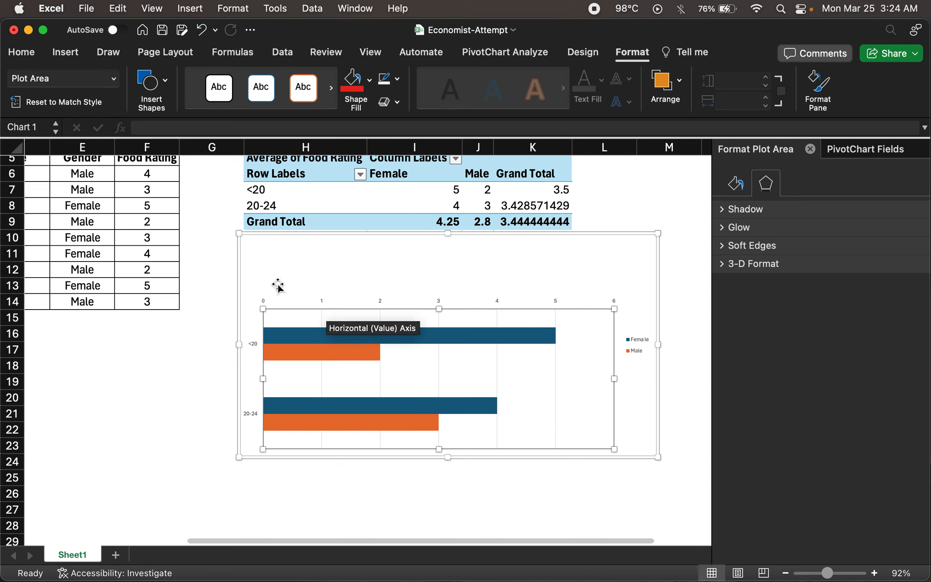
pyautogui.click(645, 342)
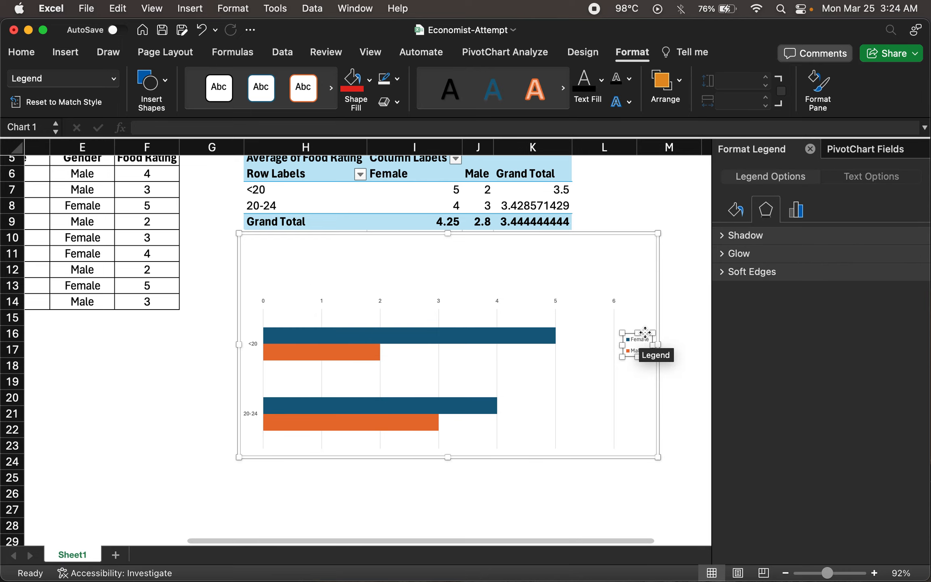
pyautogui.moveTo(644, 333); pyautogui.dragTo(316, 262)
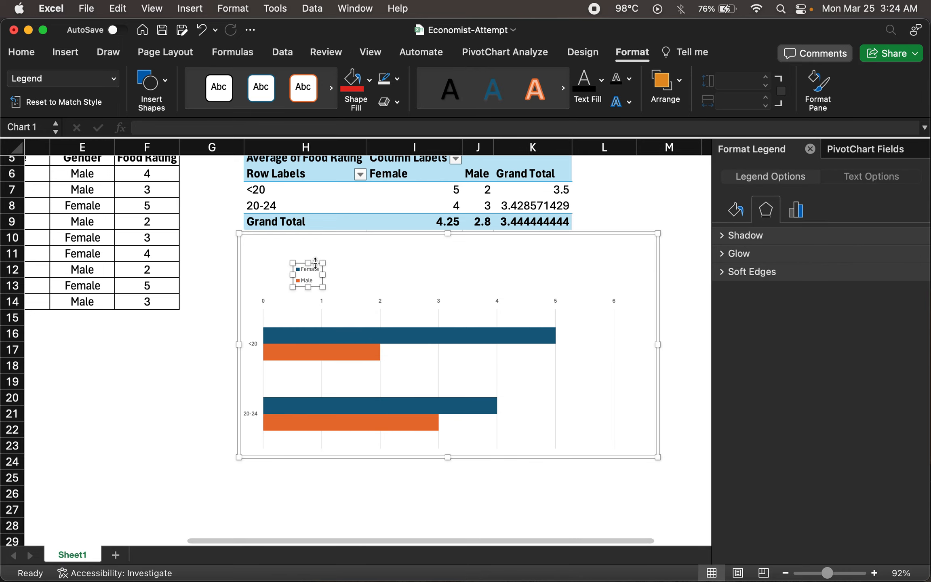
pyautogui.hotkey('ctrl', 'Up')
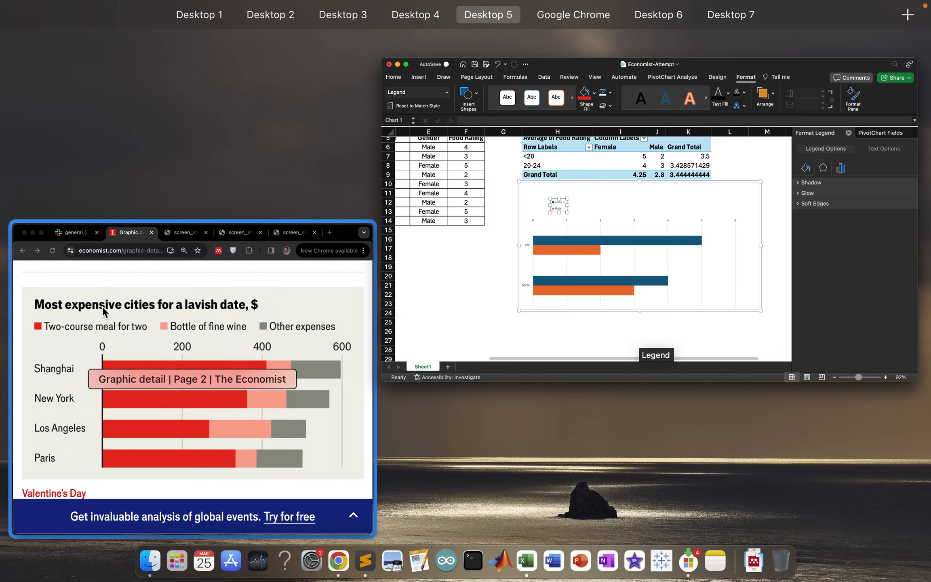
pyautogui.click(491, 297)
pyautogui.moveTo(323, 275)
pyautogui.mouseDown()
pyautogui.moveTo(385, 275)
pyautogui.moveTo(329, 286)
pyautogui.mouseUp()
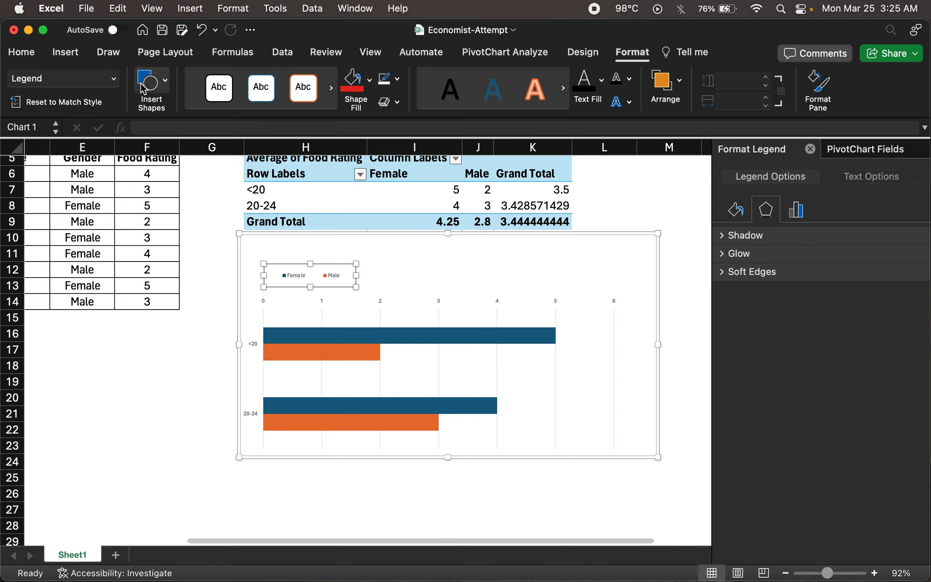
# Step: Add a chart title above the chart and move it to the chart's upper-left area over the legend
pyautogui.click(503, 268)
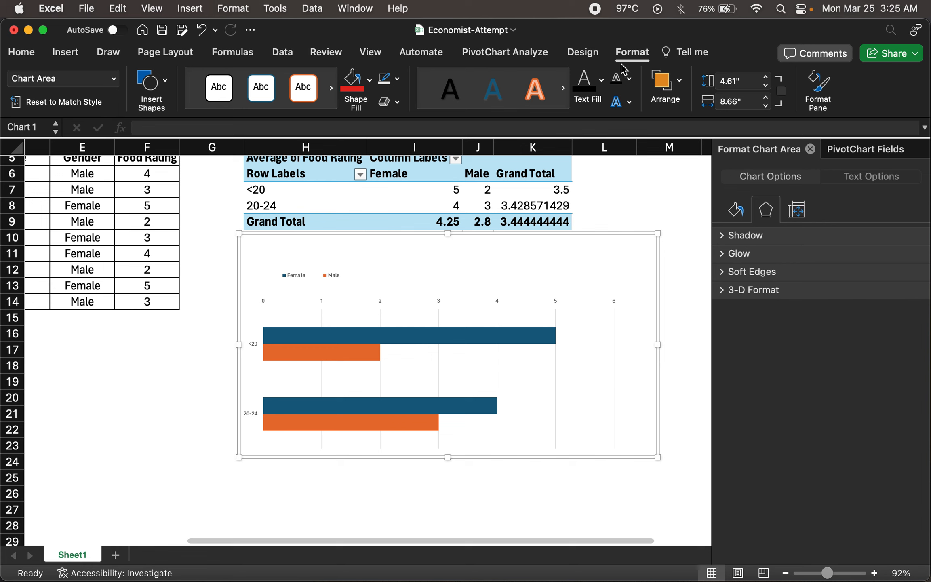
pyautogui.click(586, 55)
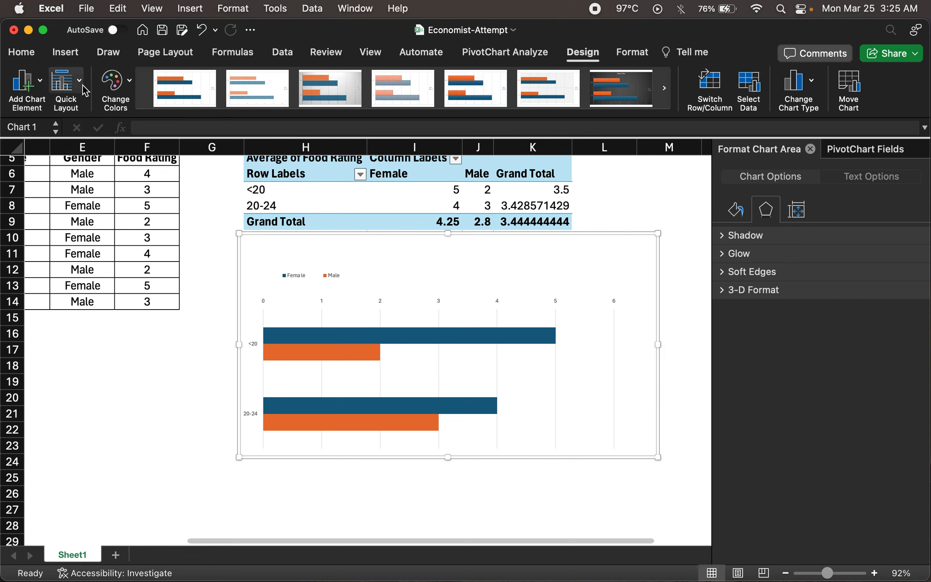
pyautogui.click(28, 86)
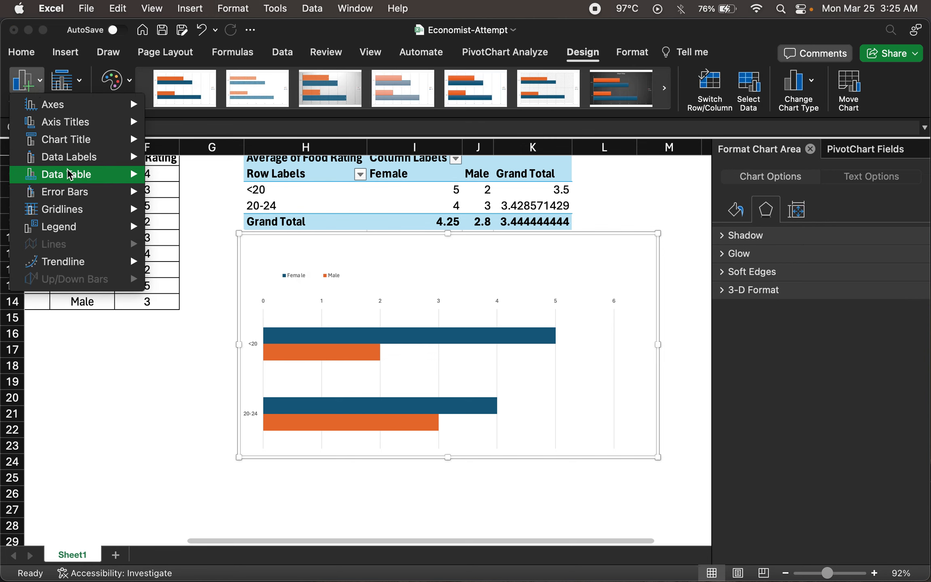
pyautogui.moveTo(70, 175)
pyautogui.moveTo(69, 140)
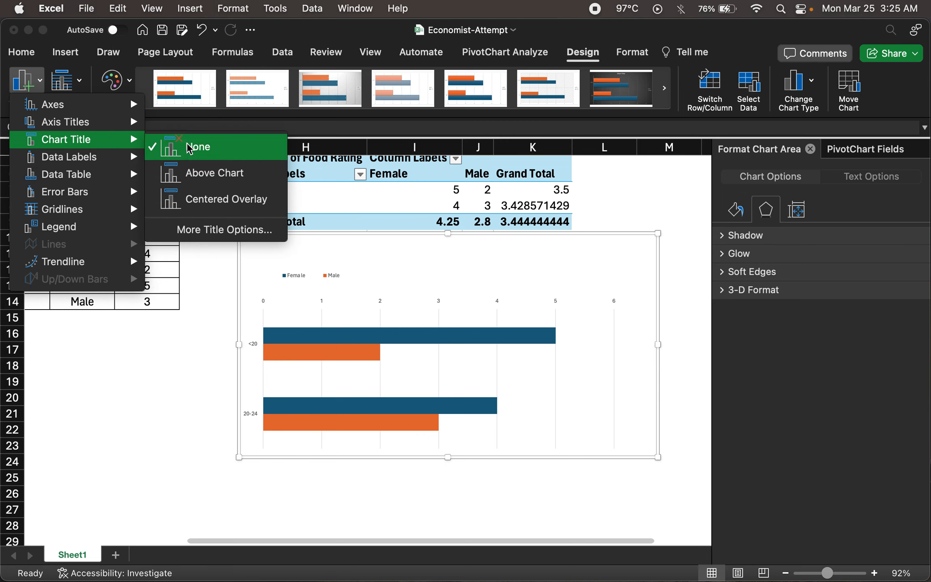
pyautogui.click(208, 174)
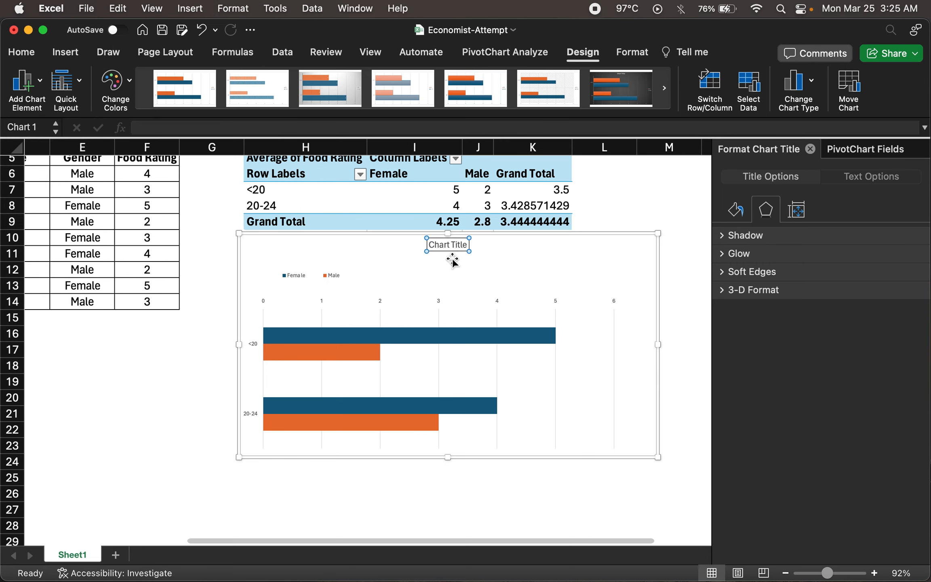
pyautogui.moveTo(452, 250); pyautogui.dragTo(290, 254)
# Step: Change the chart title to "2024 Average Food Ratings by Age-Groups" in bold, and shift it away from the chart's left edge
pyautogui.doubleClick(276, 250)
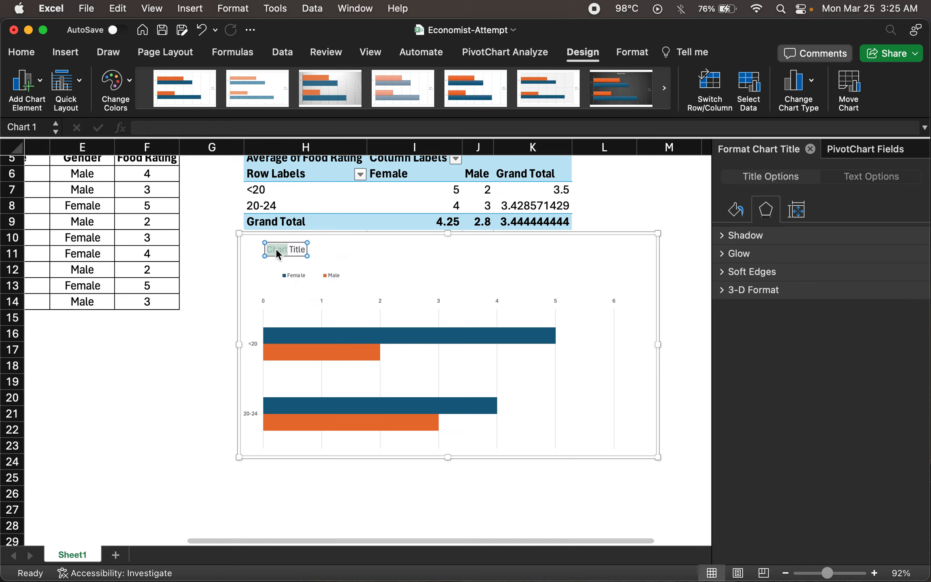
pyautogui.press('super+a')
pyautogui.write('2024 Average Fo')
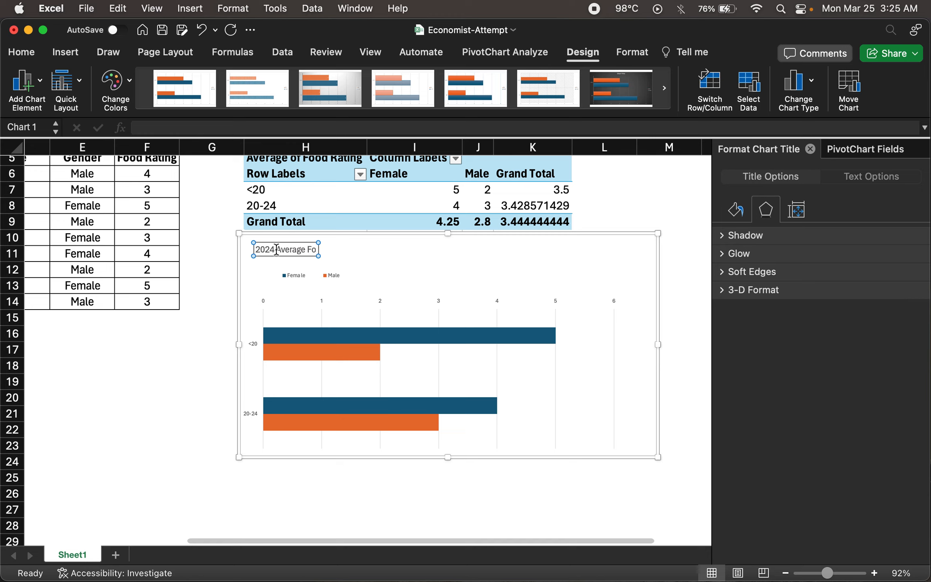
pyautogui.write('od Rating')
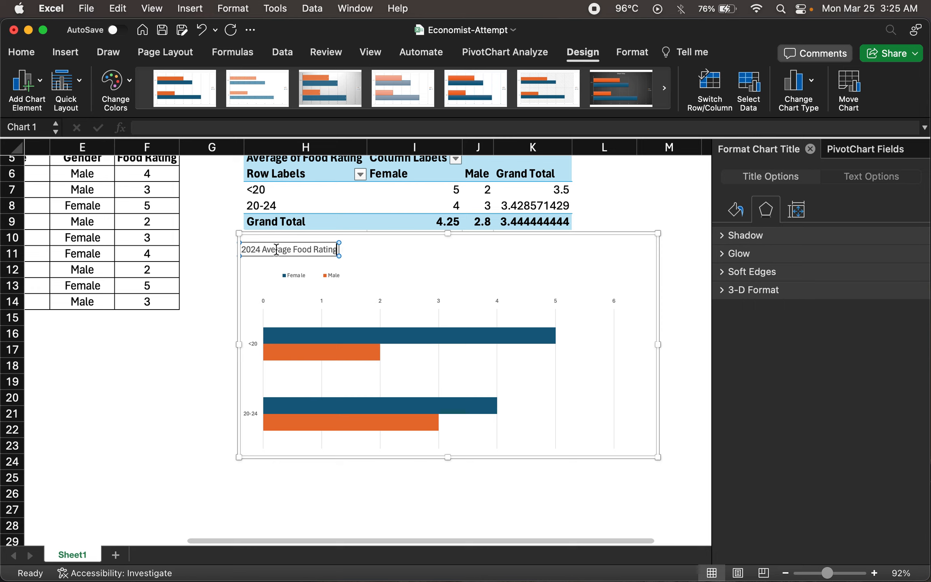
pyautogui.write('s by Age-Groups')
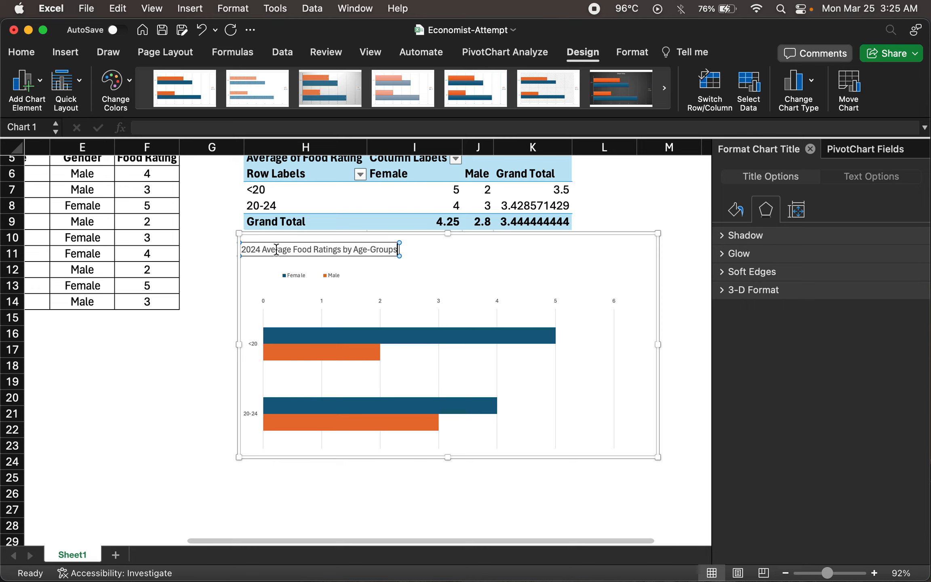
pyautogui.moveTo(340, 256); pyautogui.dragTo(361, 260)
pyautogui.press('super+b')
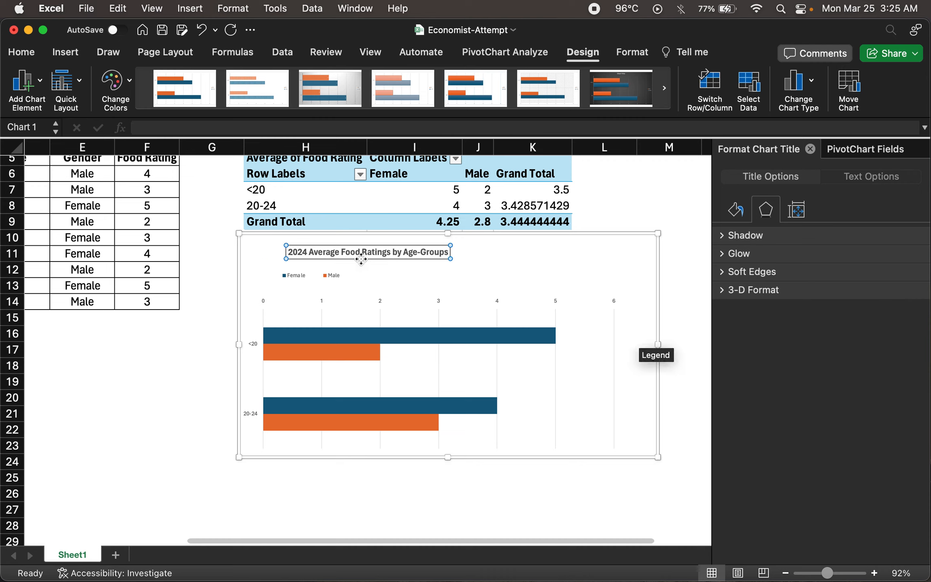
# Step: Nudge the chart title farther left, and arrange the Excel window beside Chrome's Economist reference chart with the whole PivotChart in view
pyautogui.moveTo(317, 259); pyautogui.dragTo(299, 259)
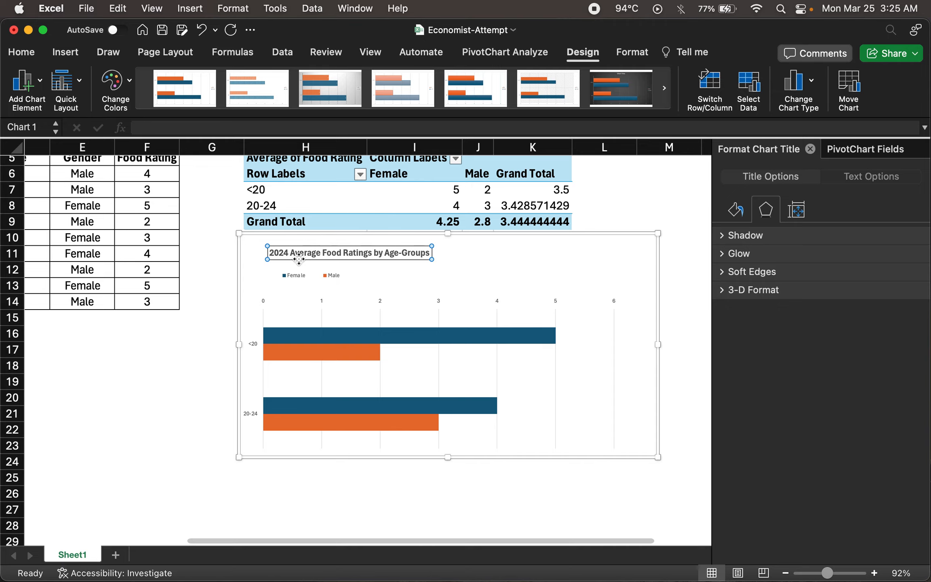
pyautogui.hotkey('ctrl', 'Up')
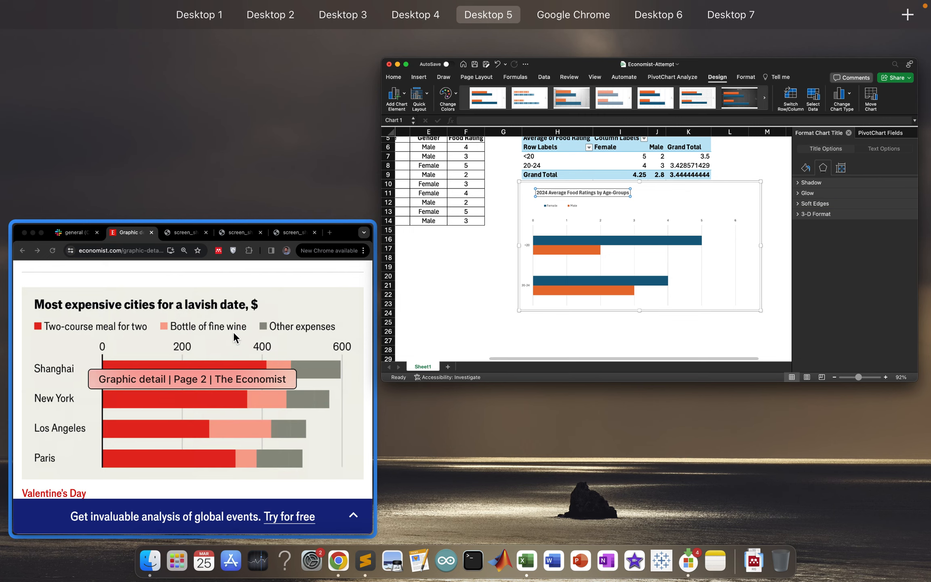
pyautogui.click(343, 295)
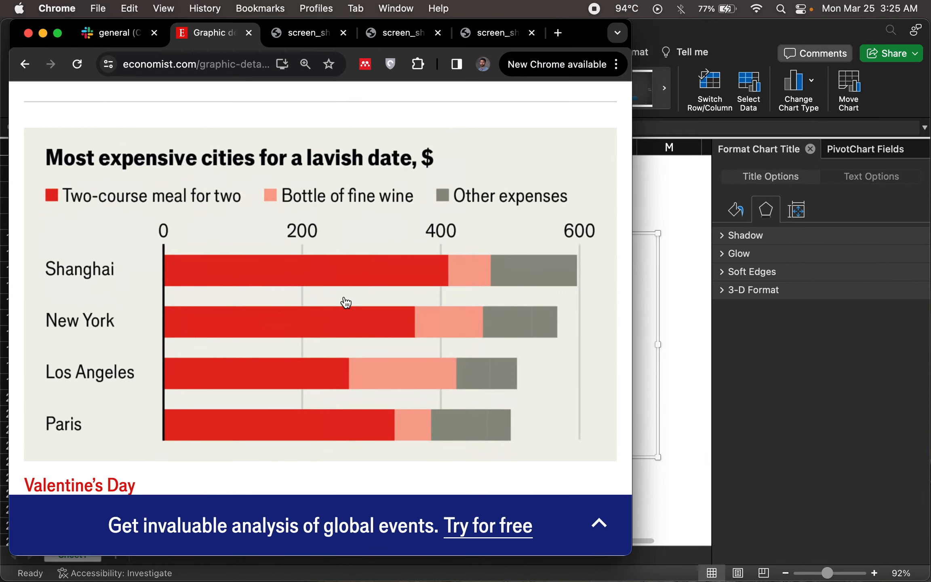
pyautogui.click(649, 303)
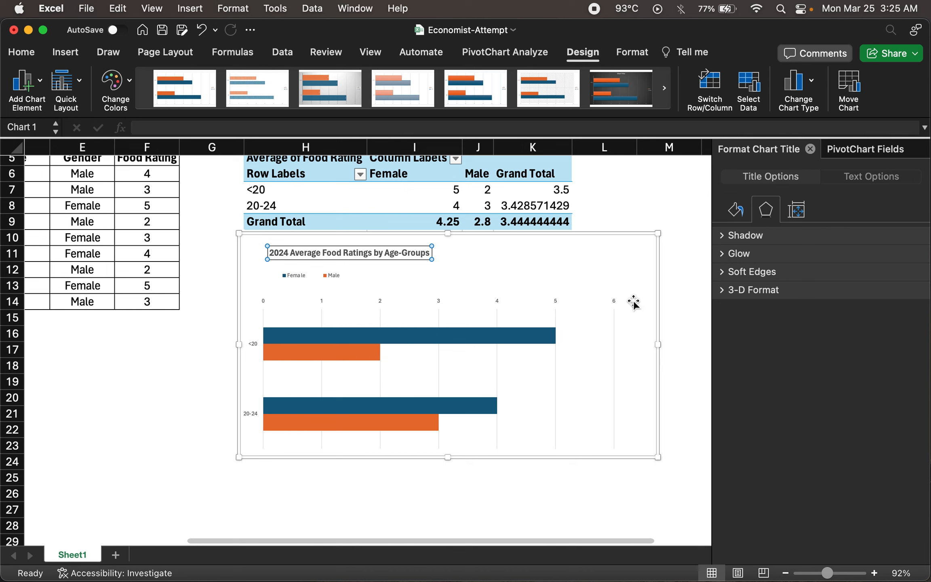
pyautogui.moveTo(212, 315); pyautogui.dragTo(211, 315)
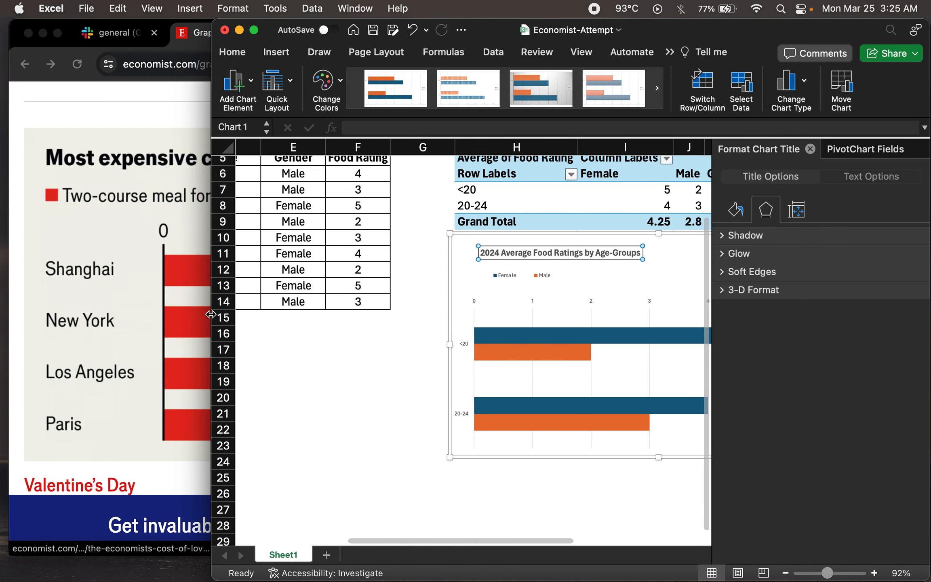
pyautogui.moveTo(461, 279); pyautogui.dragTo(279, 351)
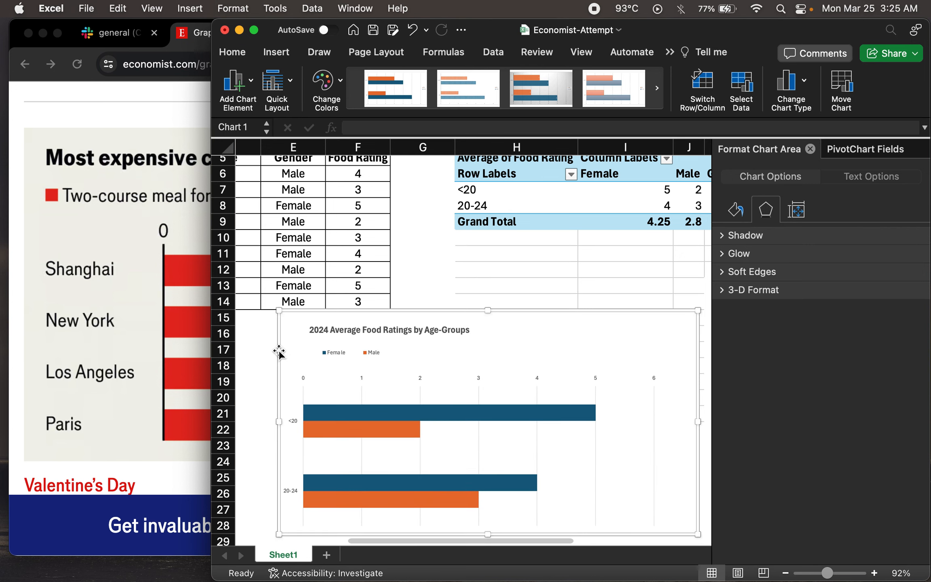
# Step: Fill the chart area with the beige background colour sampled from the Economist reference chart
pyautogui.click(233, 52)
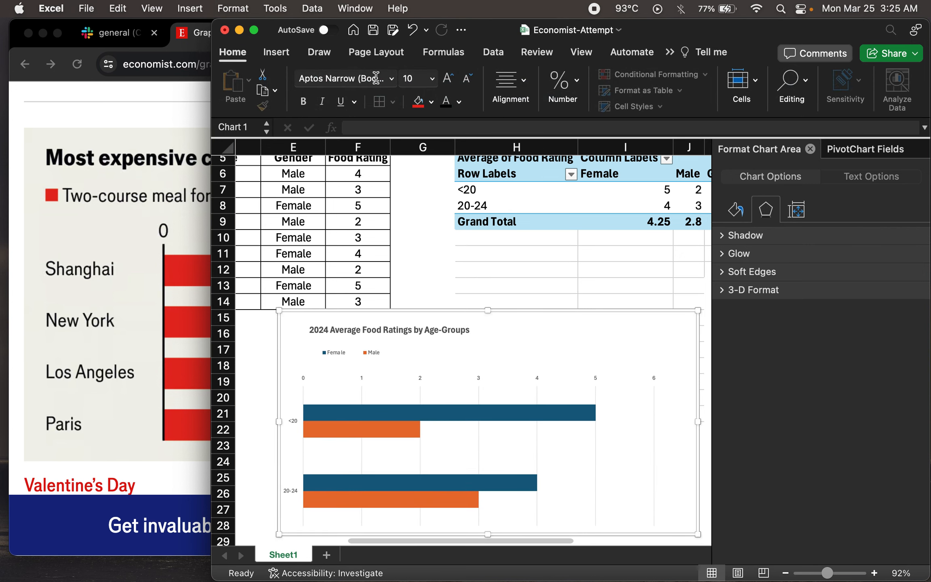
pyautogui.click(419, 102)
pyautogui.click(431, 102)
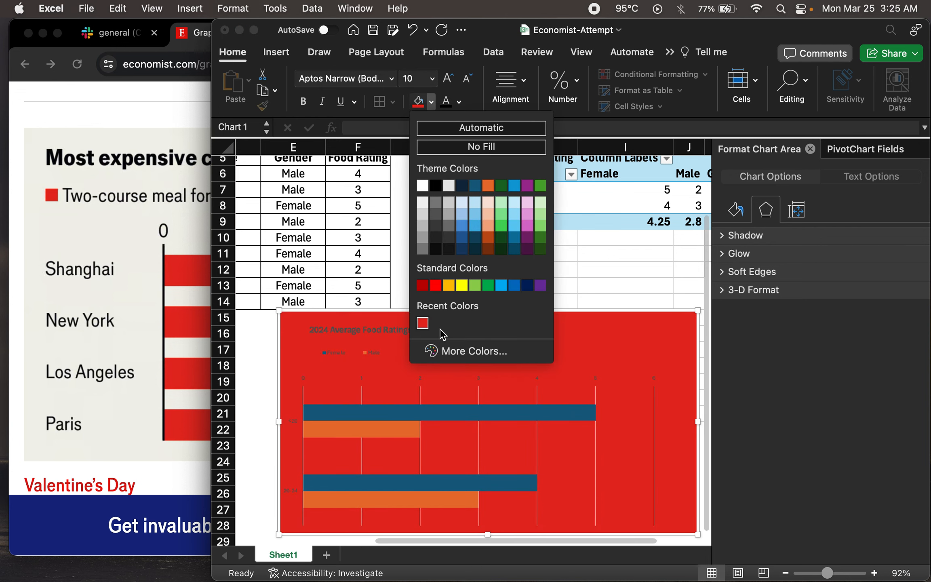
pyautogui.click(442, 347)
pyautogui.click(421, 301)
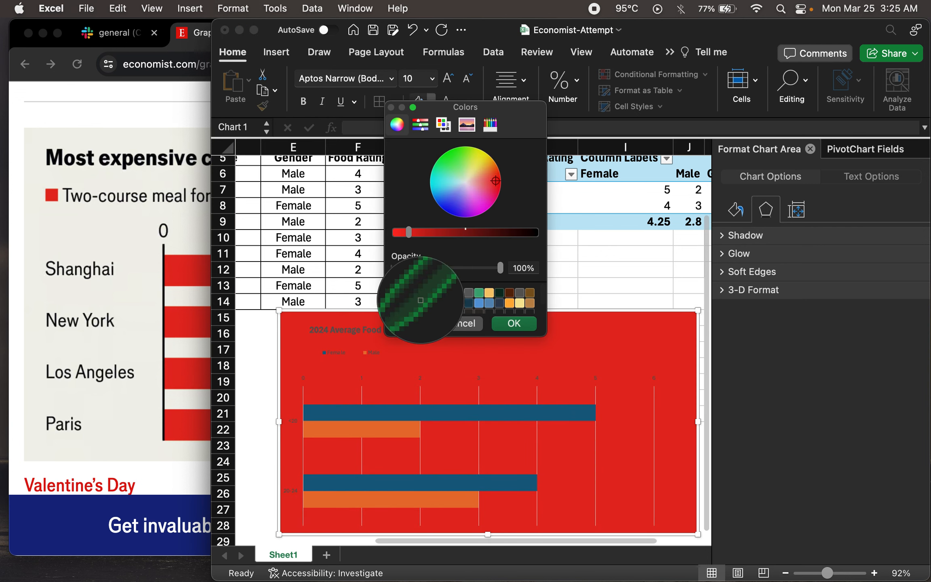
pyautogui.click(79, 237)
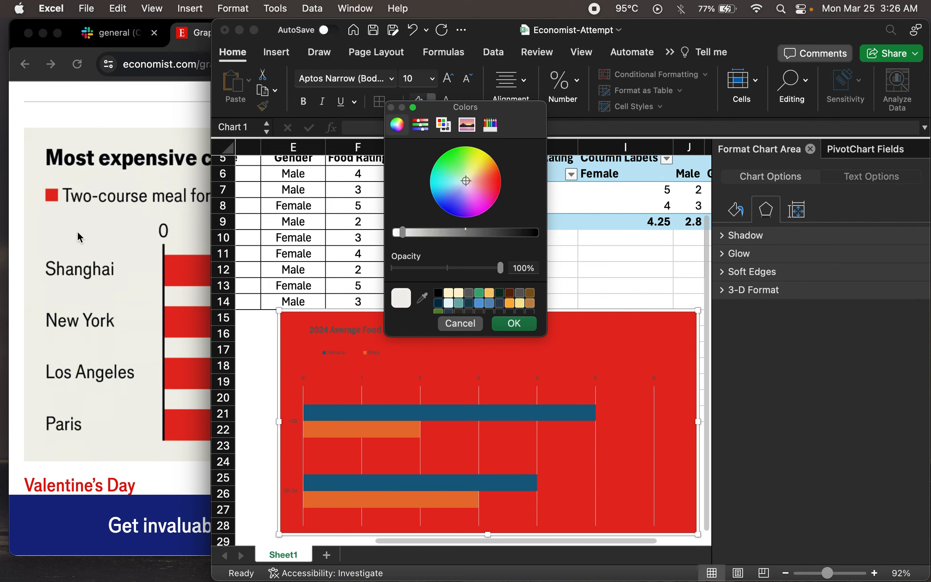
pyautogui.click(524, 323)
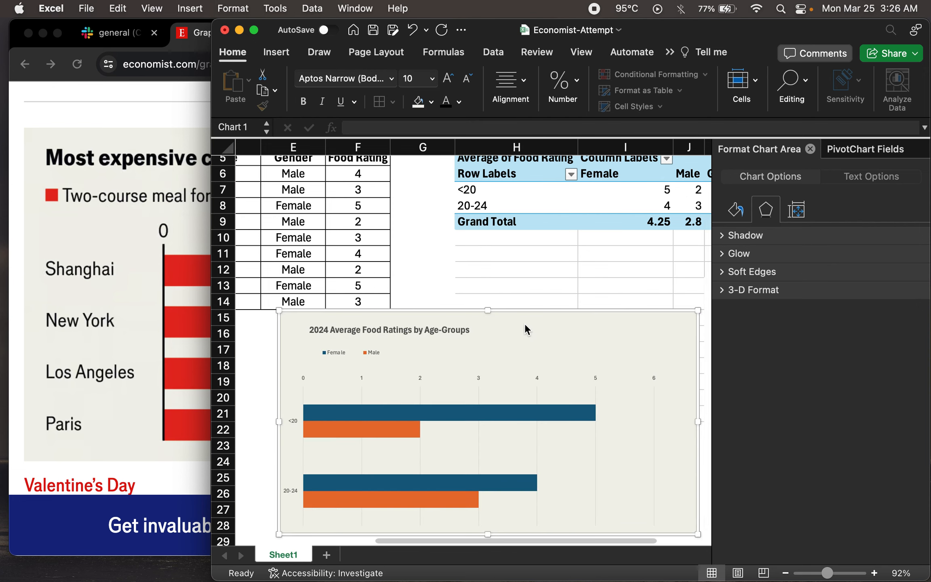
# Step: Fill the Female series bars with the red sampled from the Economist chart's bars
pyautogui.click(343, 410)
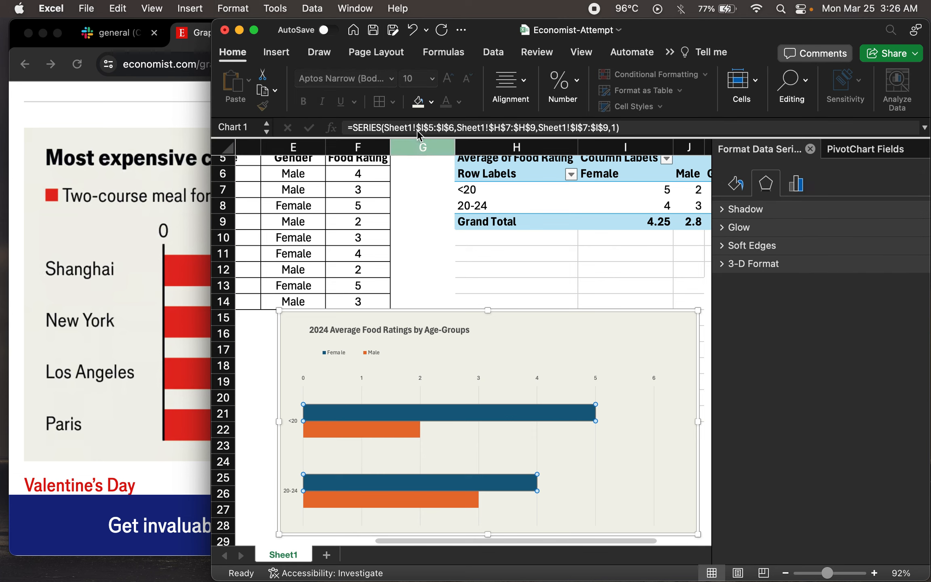
pyautogui.click(419, 103)
pyautogui.click(431, 104)
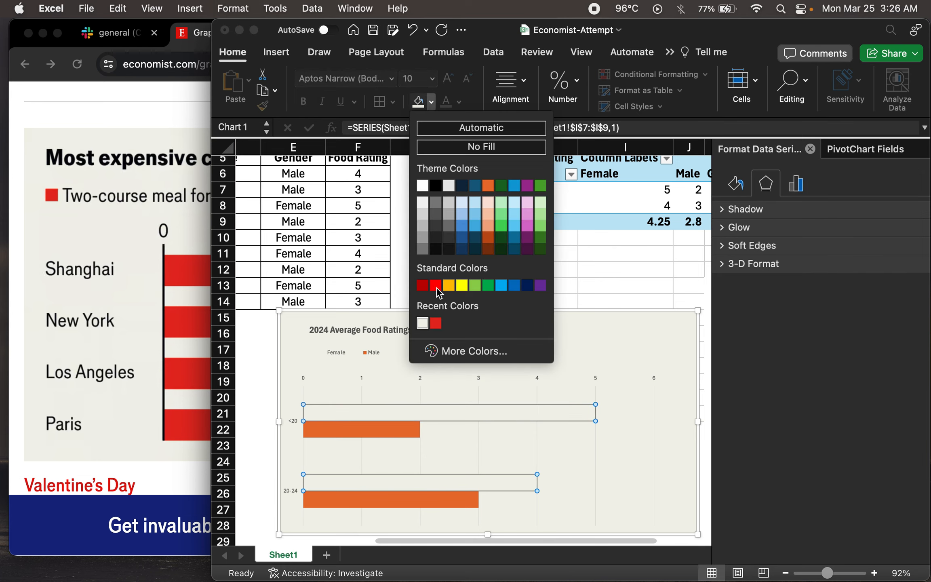
pyautogui.click(439, 351)
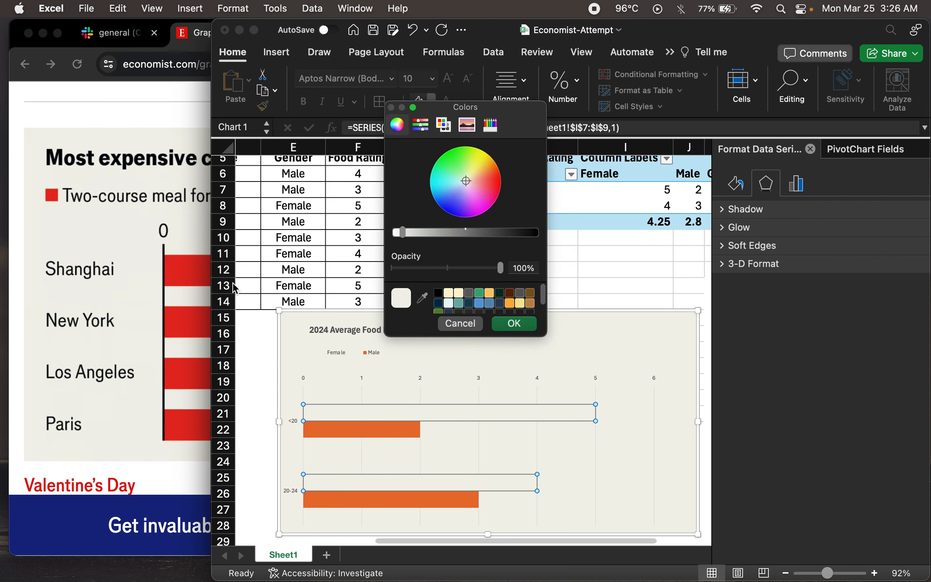
pyautogui.click(422, 298)
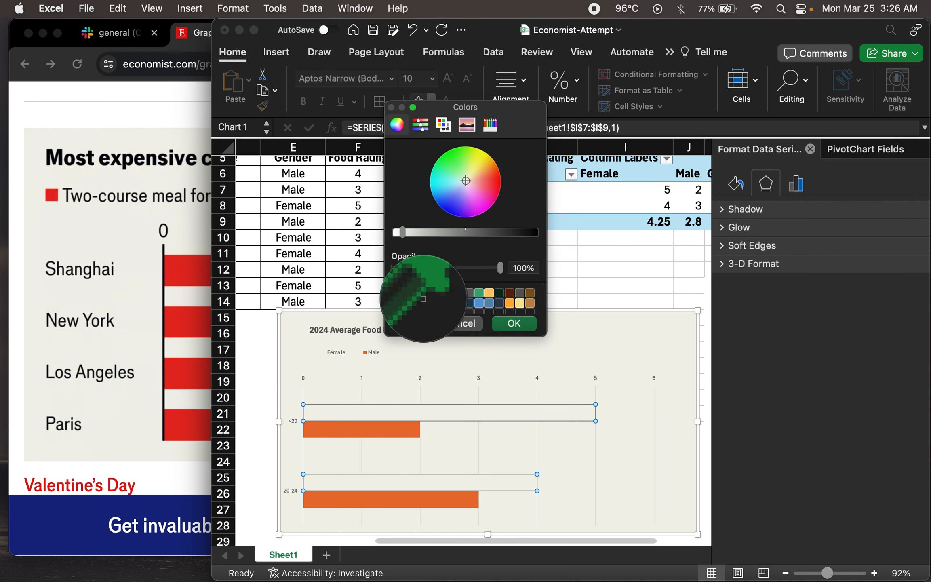
pyautogui.click(174, 267)
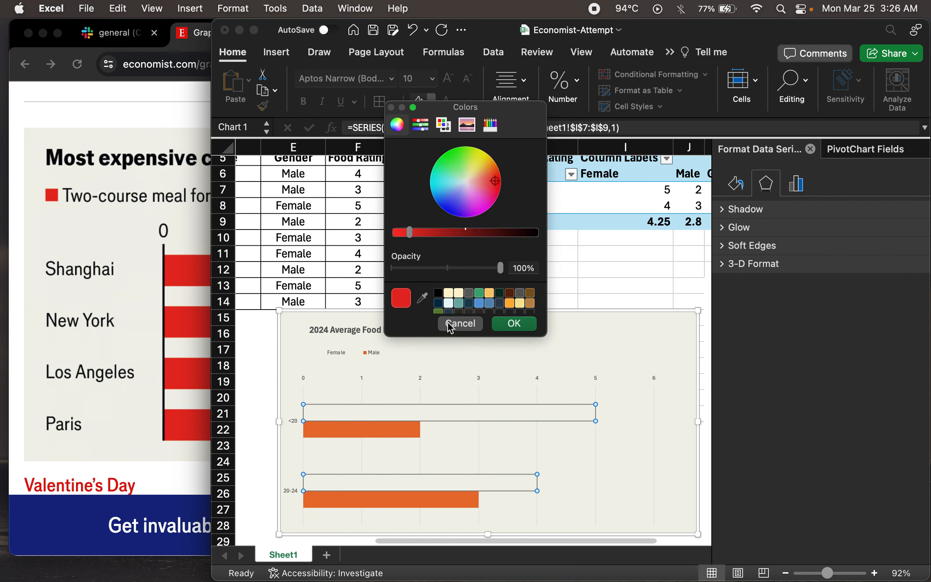
pyautogui.click(500, 325)
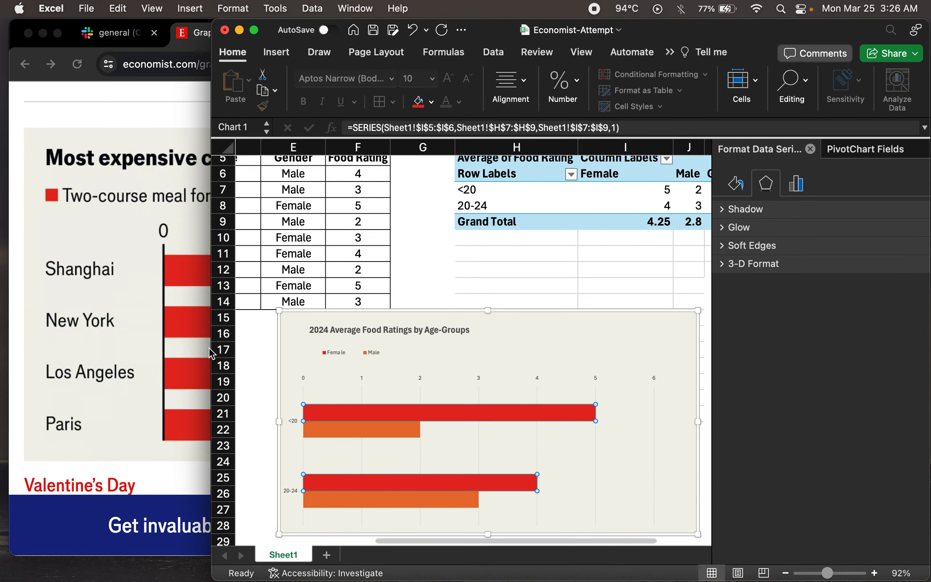
# Step: Fill the Male series bars with the light salmon sampled from the Economist chart's "Bottle of fine wine" legend marker
pyautogui.click(338, 433)
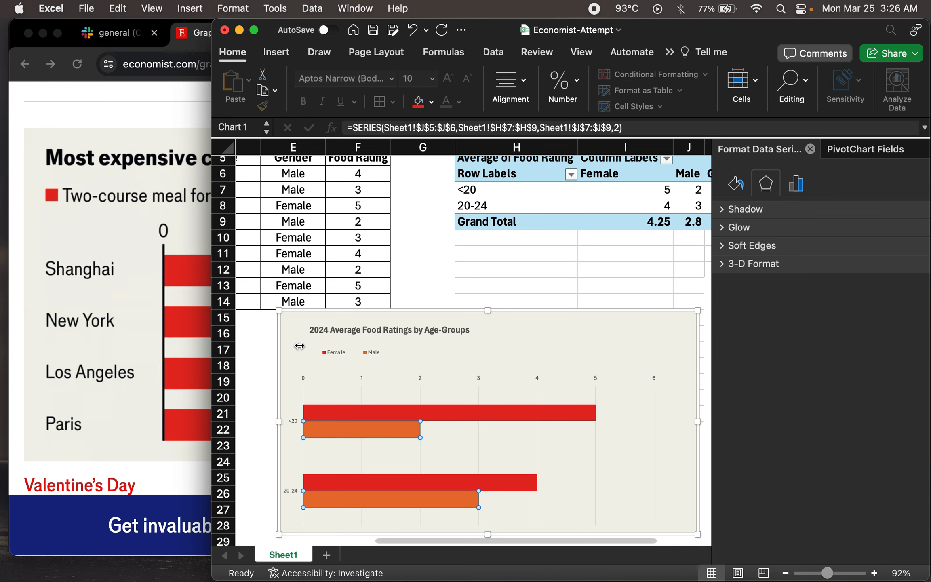
pyautogui.moveTo(299, 346); pyautogui.dragTo(301, 346)
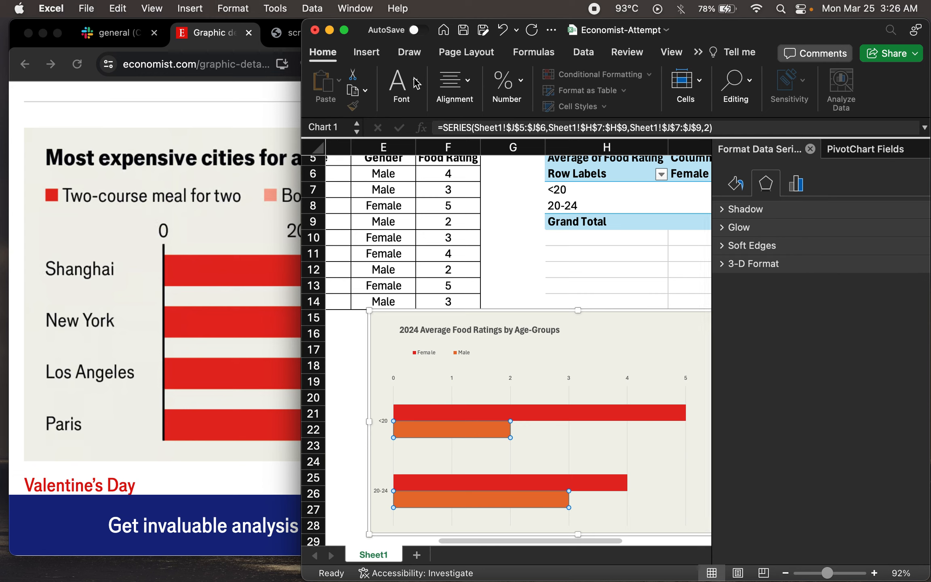
pyautogui.click(400, 83)
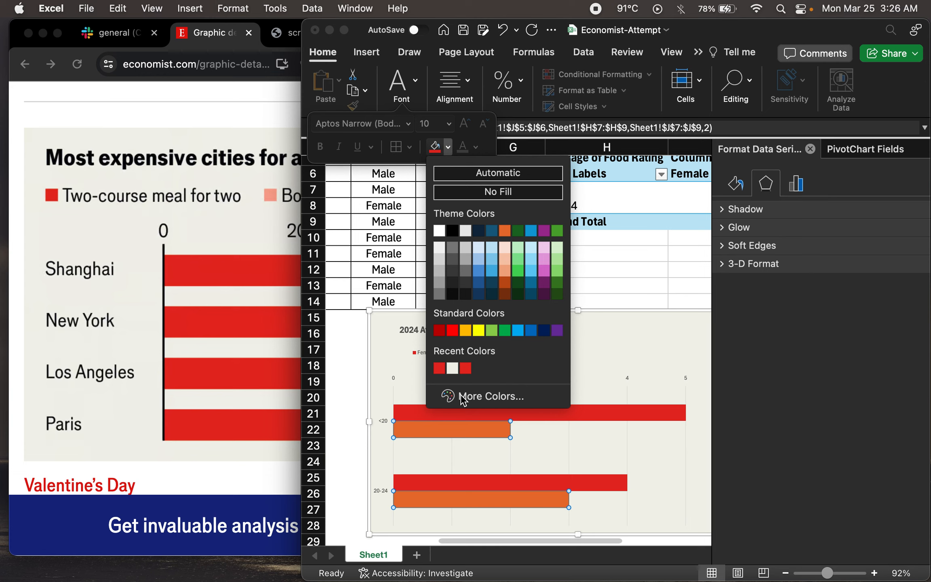
pyautogui.click(504, 396)
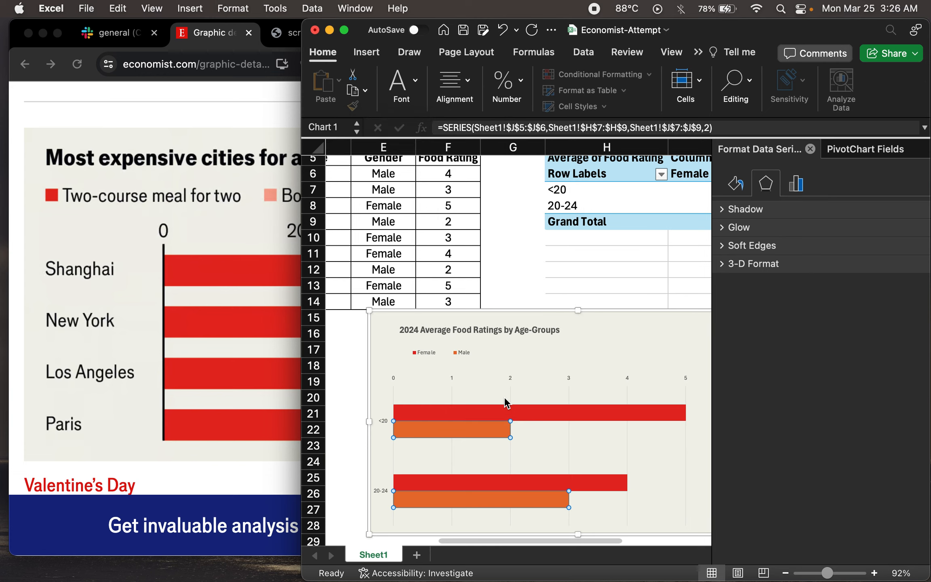
pyautogui.click(422, 298)
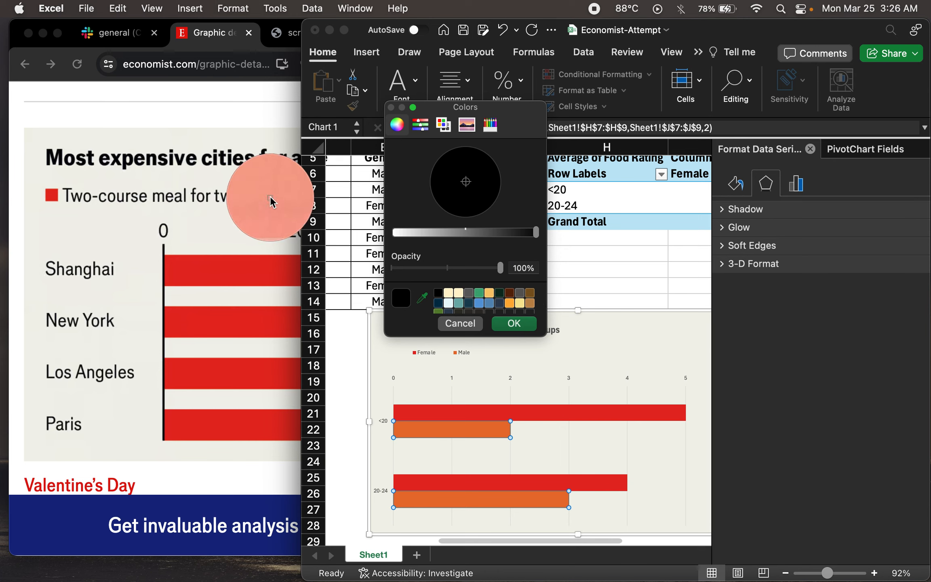
pyautogui.click(271, 198)
pyautogui.click(512, 323)
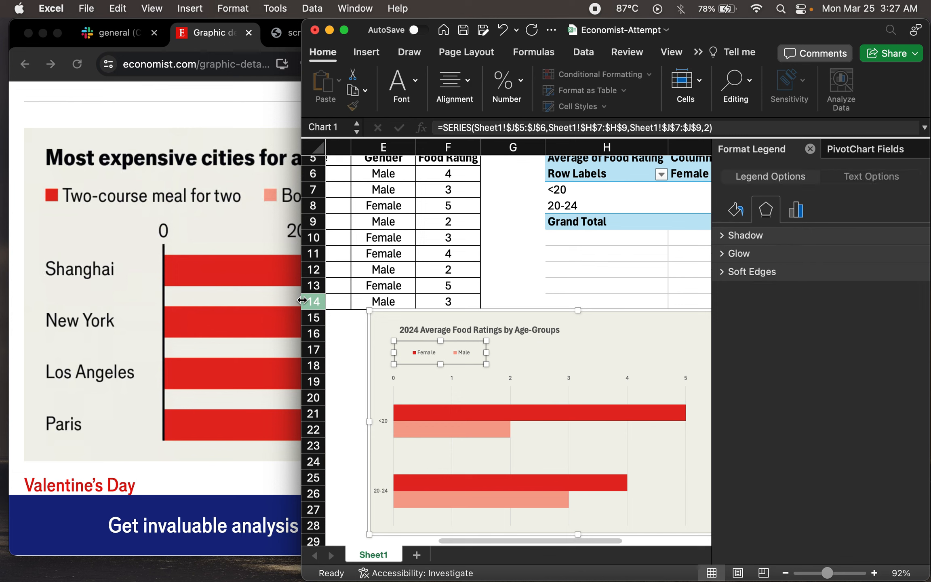
# Step: Widen the Excel window over the browser again and set the chart legend's text fill to solid black
pyautogui.moveTo(302, 300); pyautogui.dragTo(15, 321)
pyautogui.scroll(-3, 180, 384)
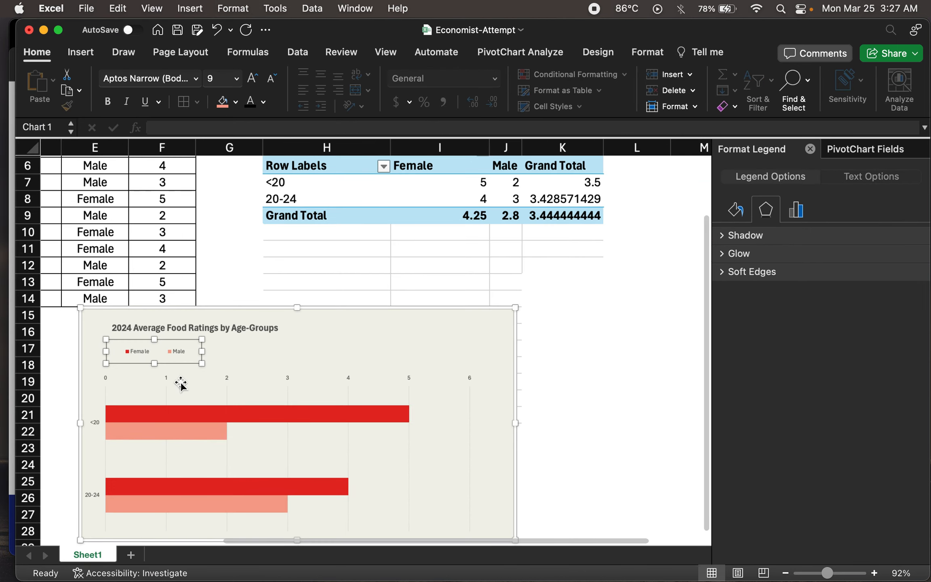
pyautogui.scroll(-4, 184, 388)
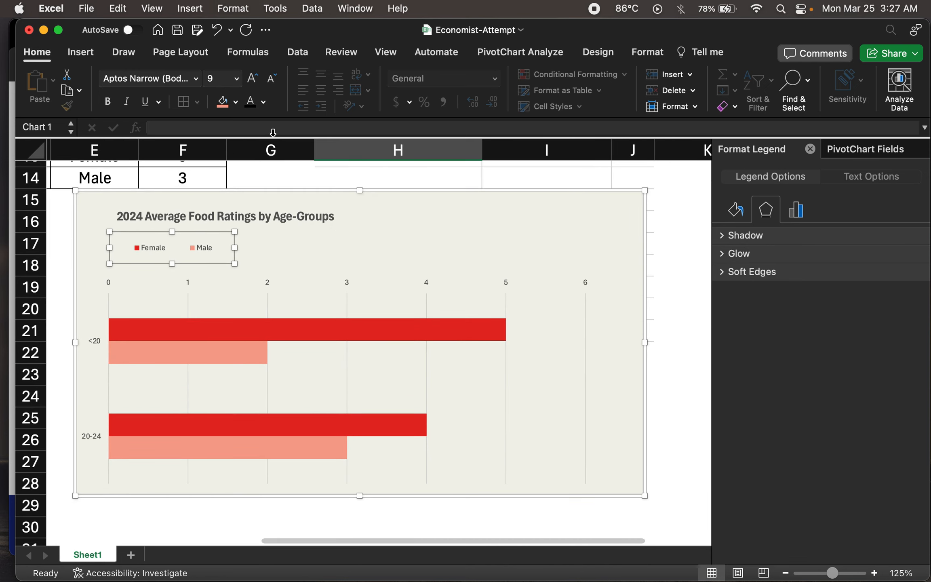
pyautogui.click(866, 180)
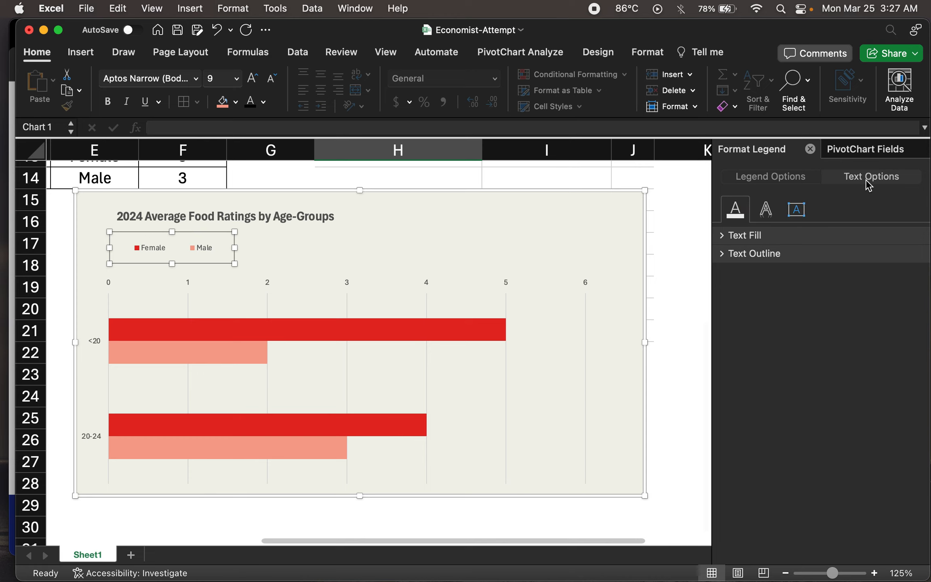
pyautogui.click(723, 236)
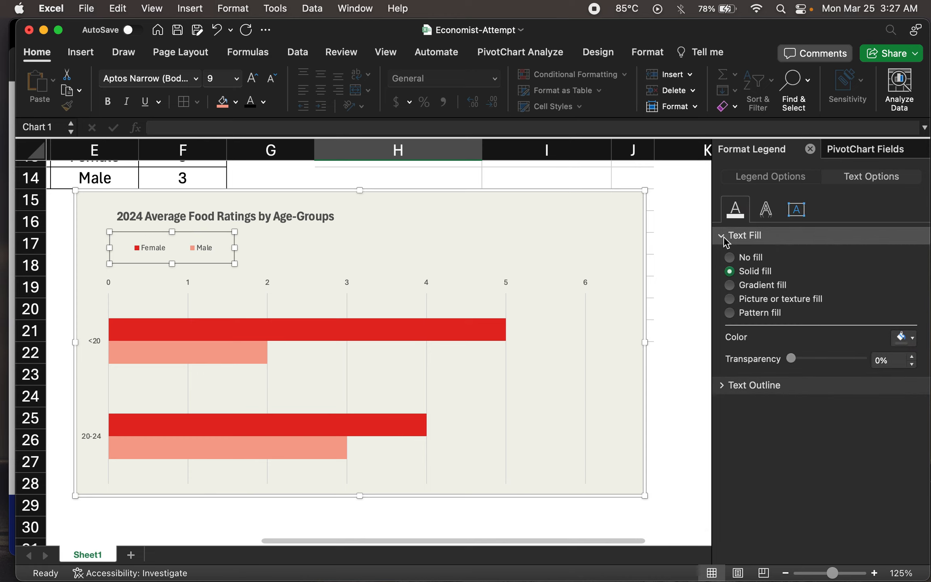
pyautogui.click(909, 347)
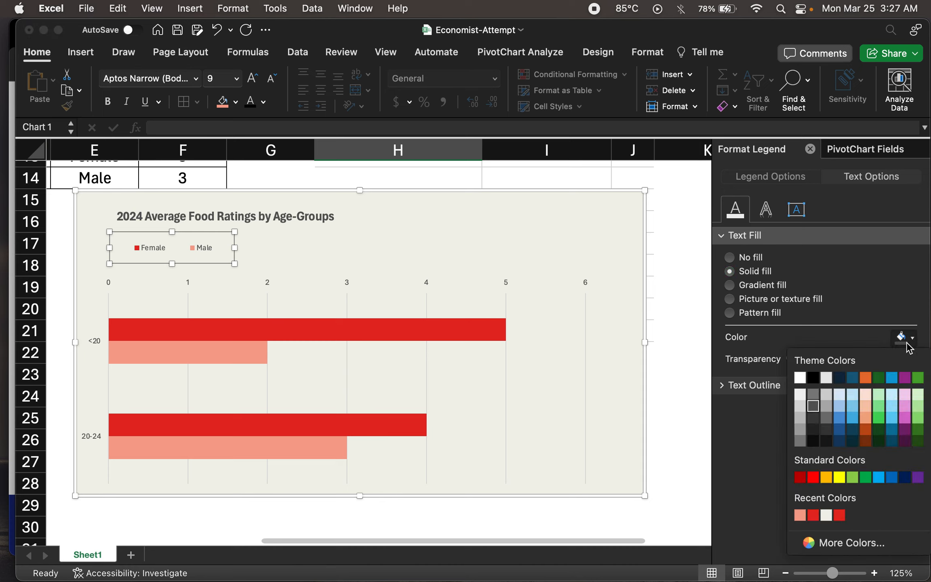
pyautogui.click(814, 378)
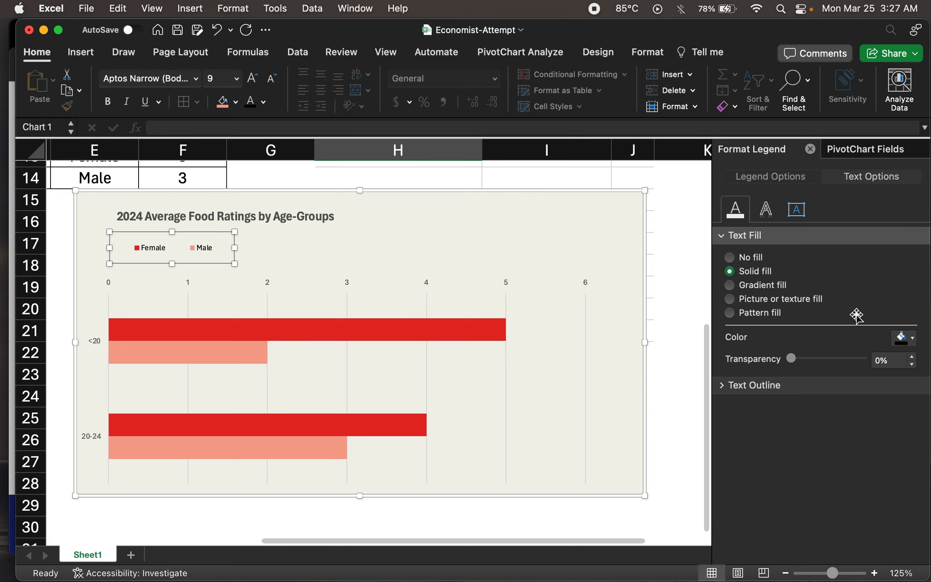
# Step: Set the text fill of the chart title and of the vertical age axis labels to black
pyautogui.click(902, 337)
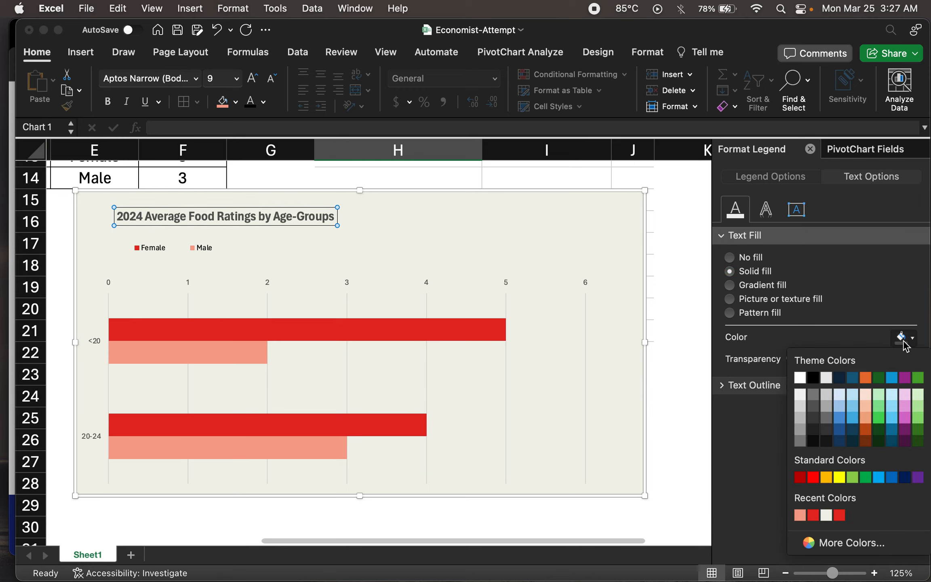
pyautogui.click(813, 378)
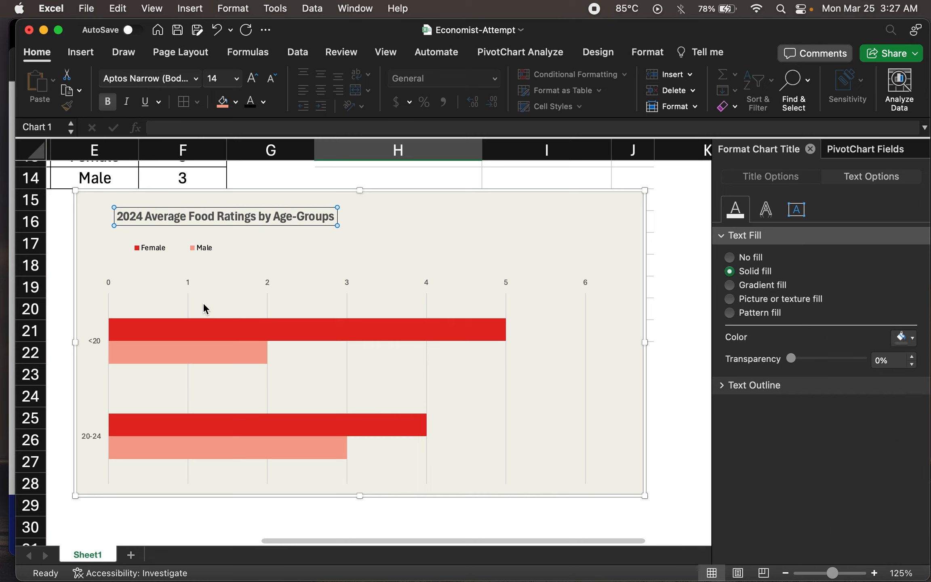
pyautogui.click(94, 341)
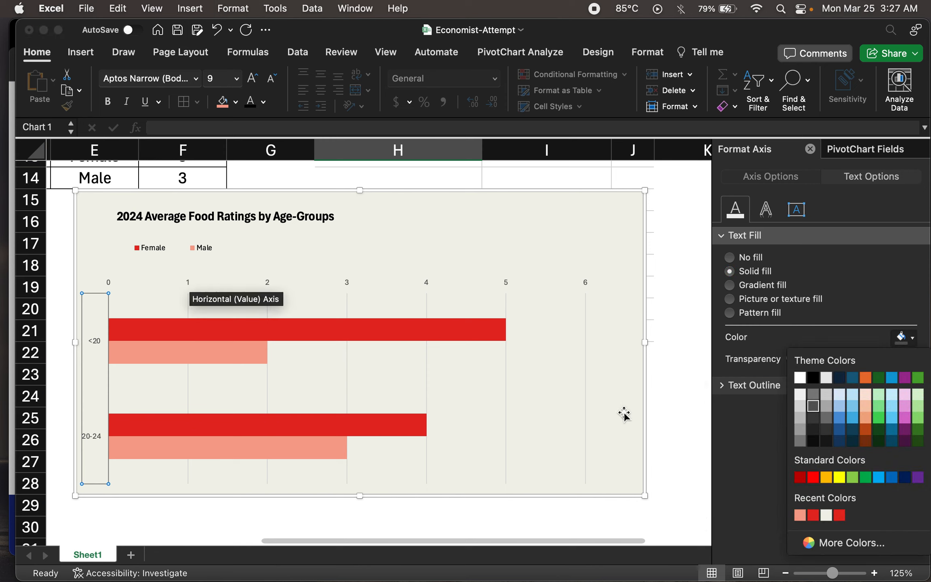
pyautogui.click(815, 376)
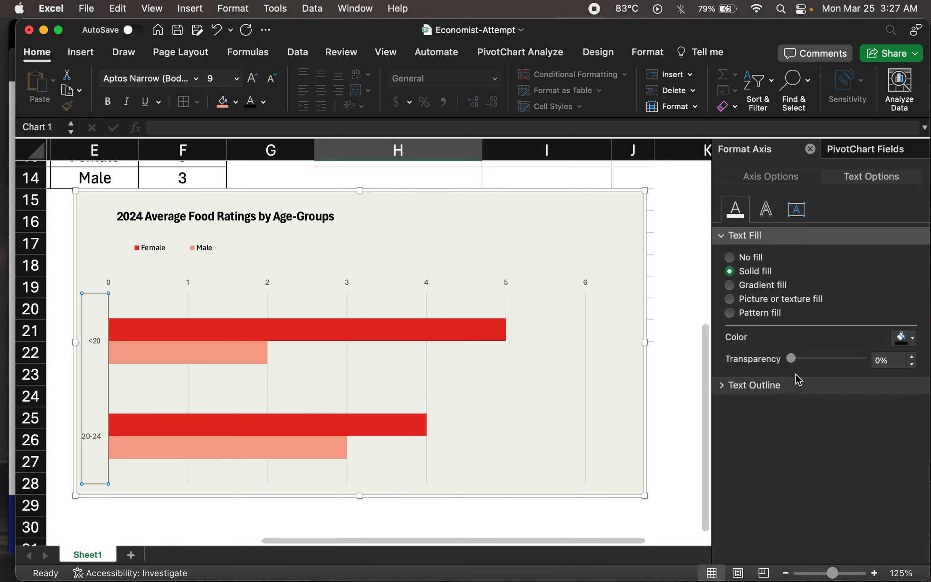
# Step: Set the horizontal value axis labels' text fill to black and increase their font size to 12
pyautogui.click(188, 281)
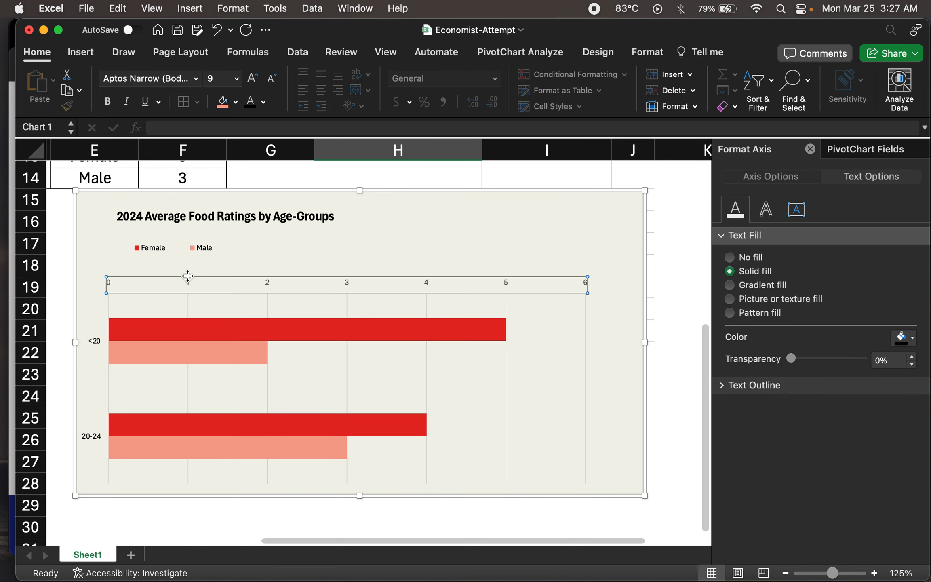
pyautogui.click(903, 338)
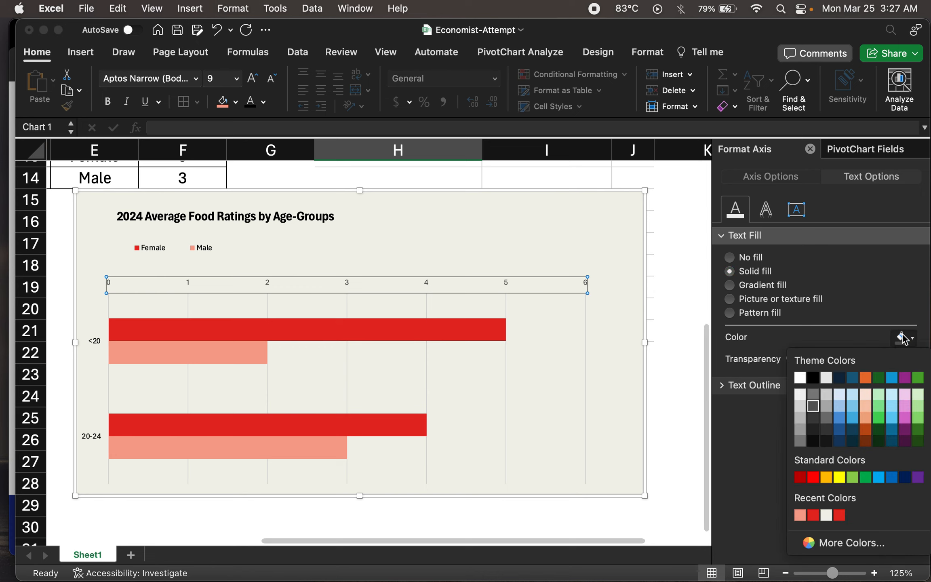
pyautogui.click(814, 379)
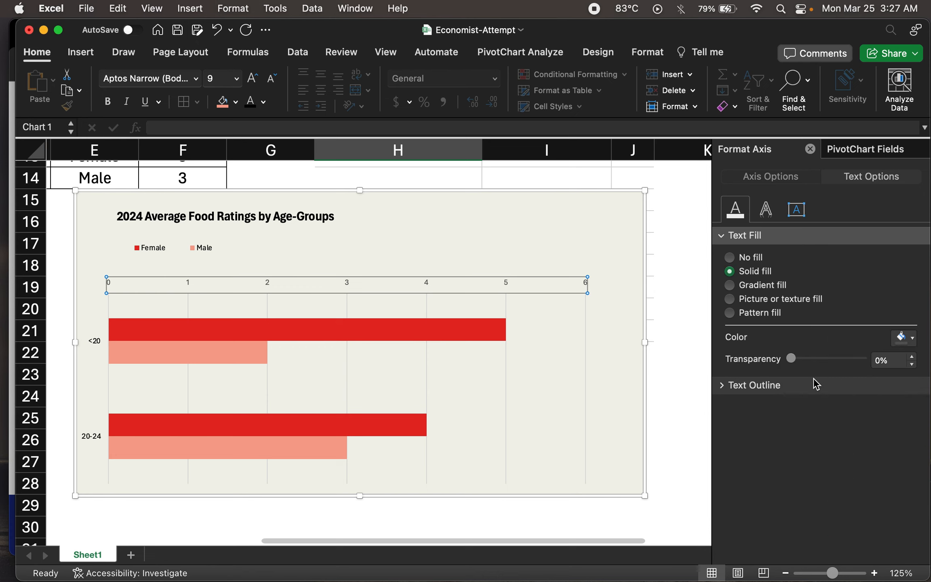
pyautogui.click(252, 84)
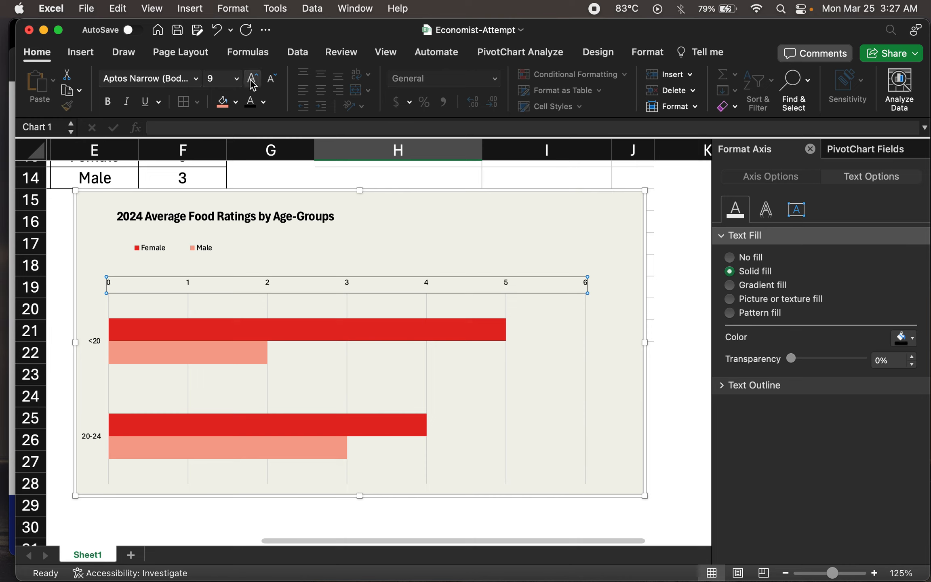
pyautogui.click(253, 83)
pyautogui.click(253, 83)
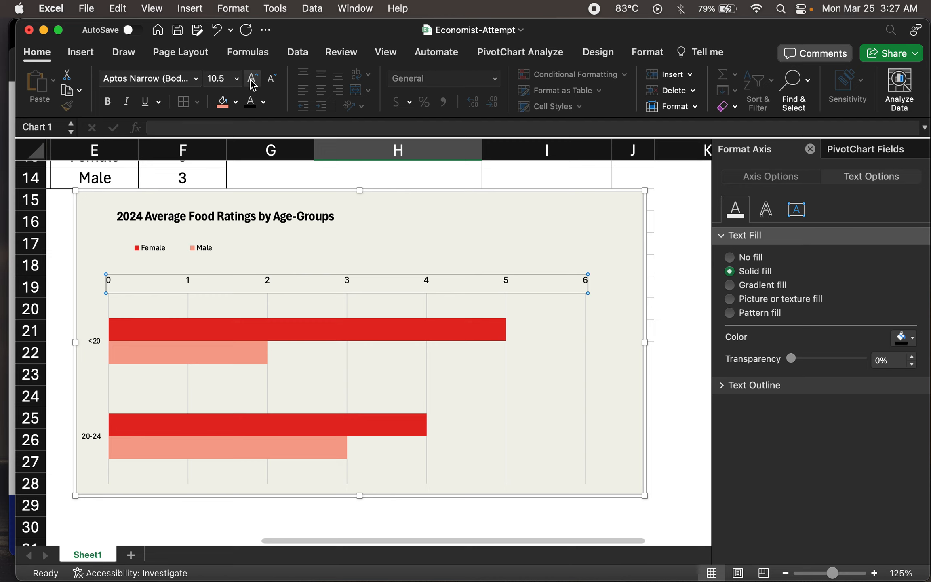
pyautogui.click(252, 83)
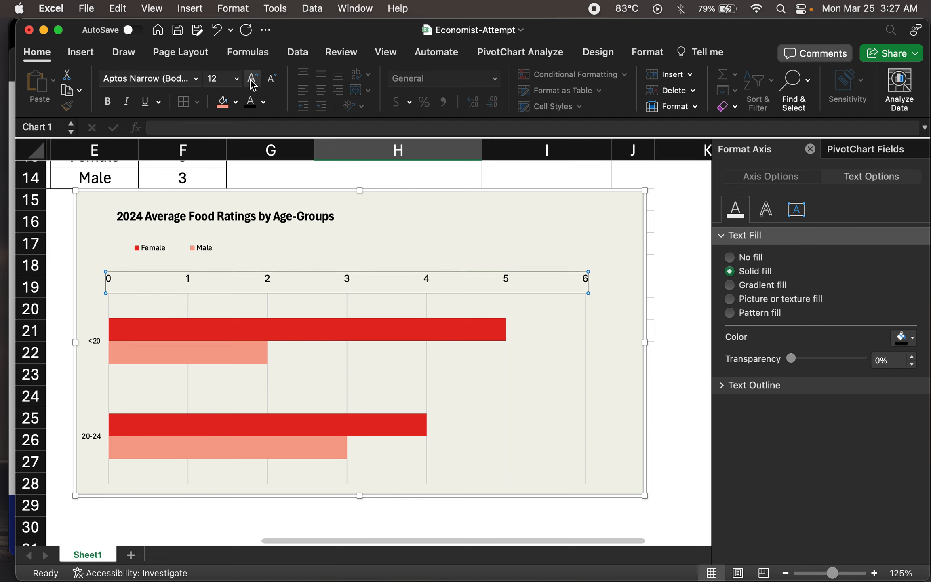
# Step: Increase the chart title's font size to 20
pyautogui.click(163, 216)
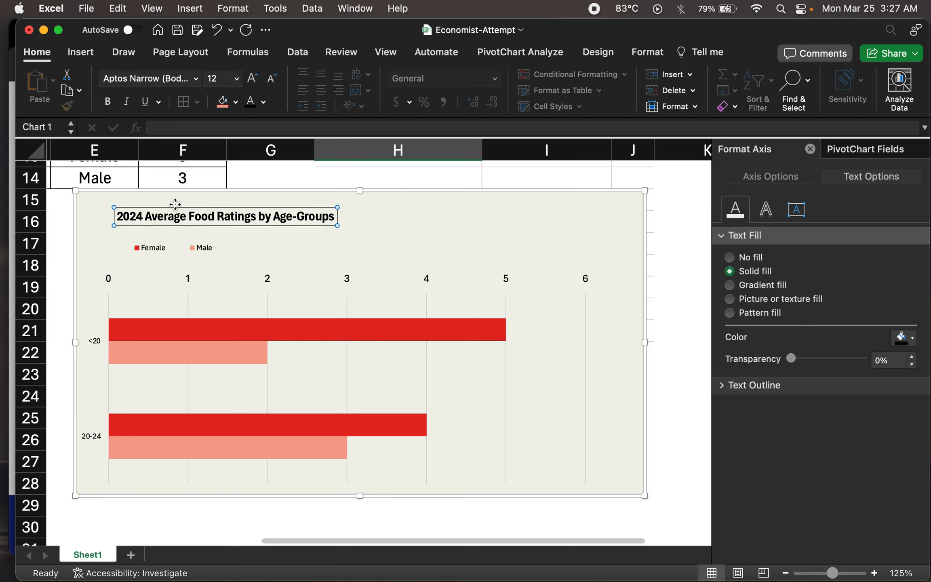
pyautogui.click(254, 76)
pyautogui.click(254, 77)
pyautogui.click(254, 77)
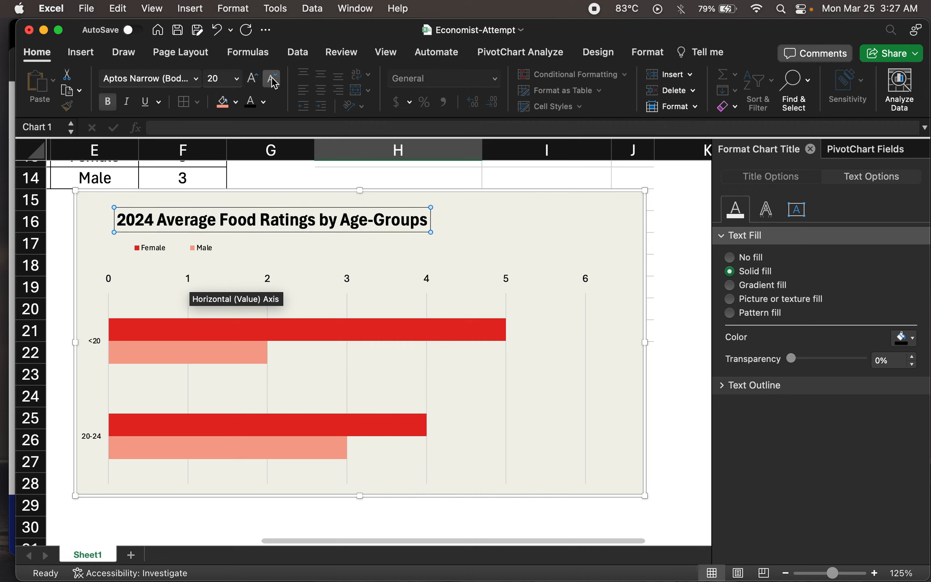
pyautogui.click(274, 83)
pyautogui.click(253, 77)
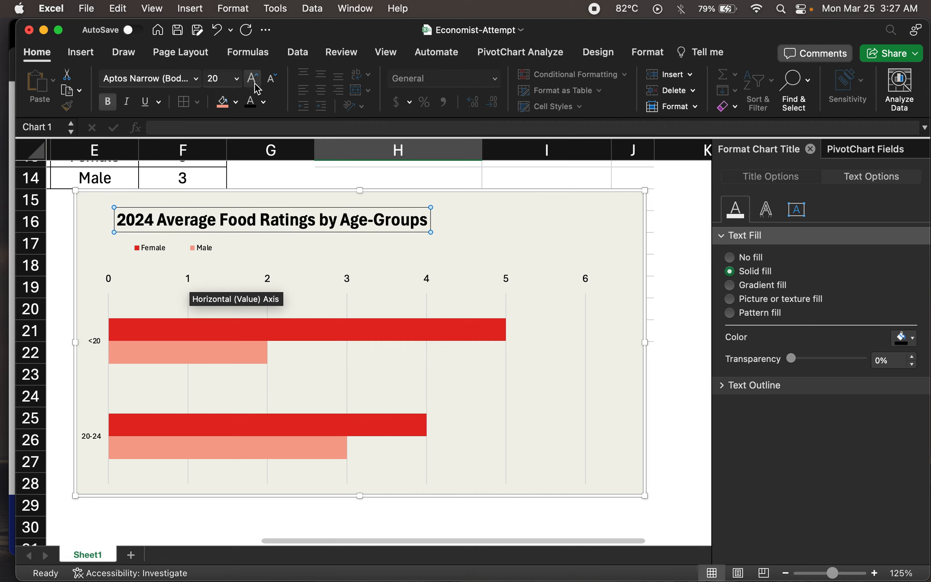
# Step: Increase the font size of the Female/Male legend to 14
pyautogui.click(151, 243)
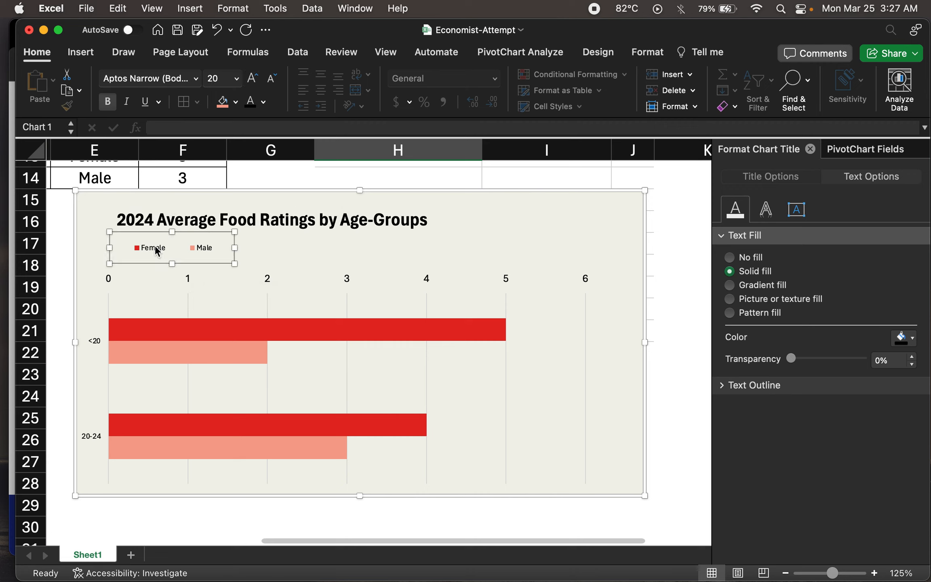
pyautogui.click(255, 81)
pyautogui.click(255, 81)
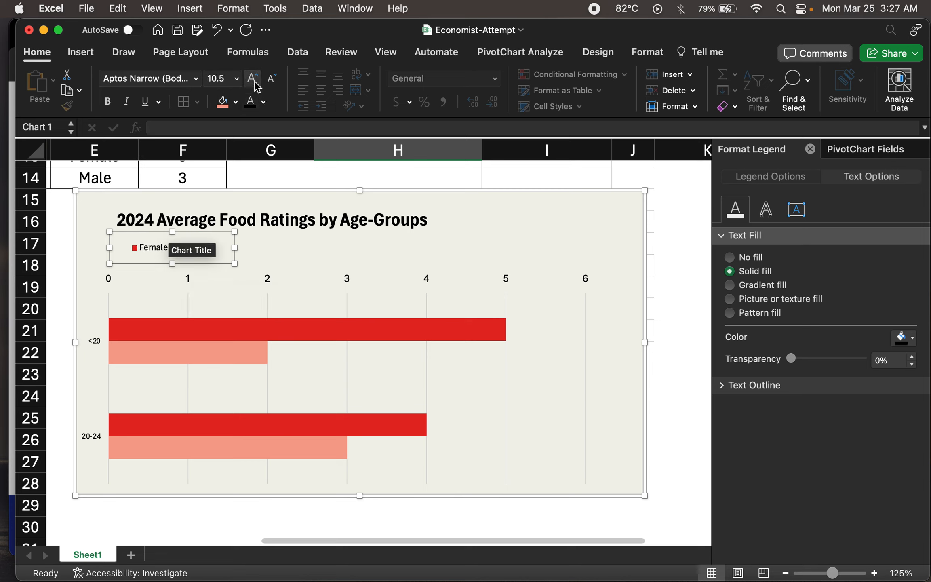
pyautogui.click(255, 83)
pyautogui.click(255, 82)
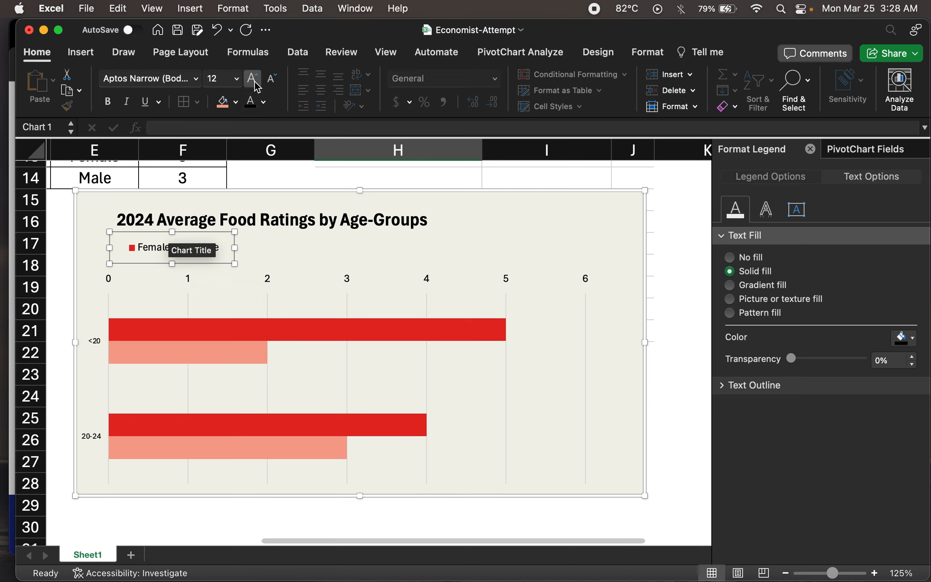
pyautogui.click(255, 82)
# Step: Increase the font size of the vertical age axis labels to 10
pyautogui.click(97, 342)
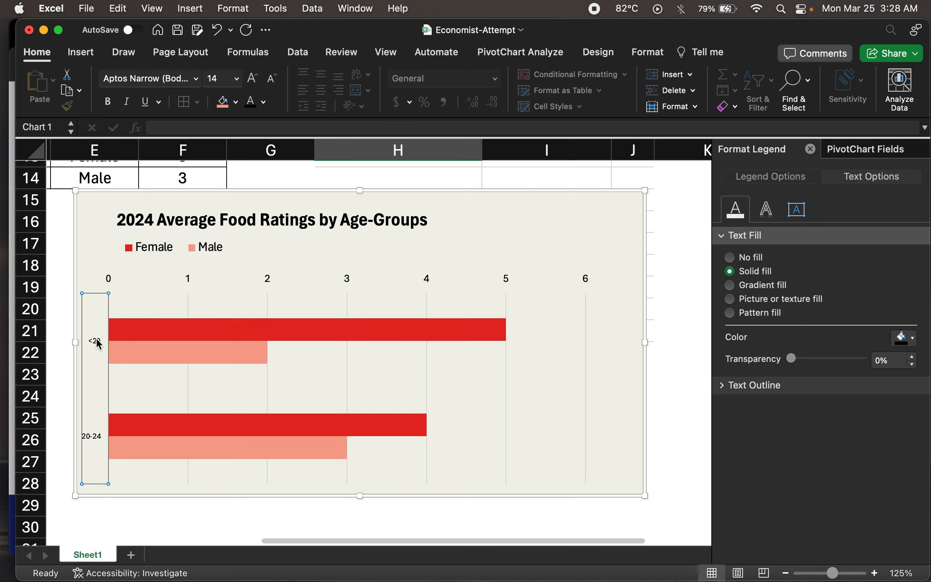
pyautogui.click(255, 82)
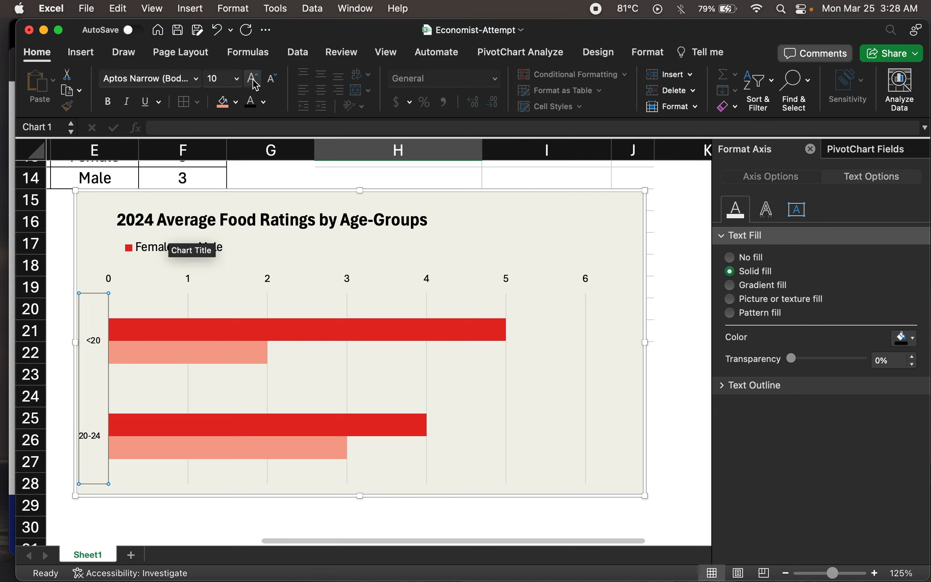